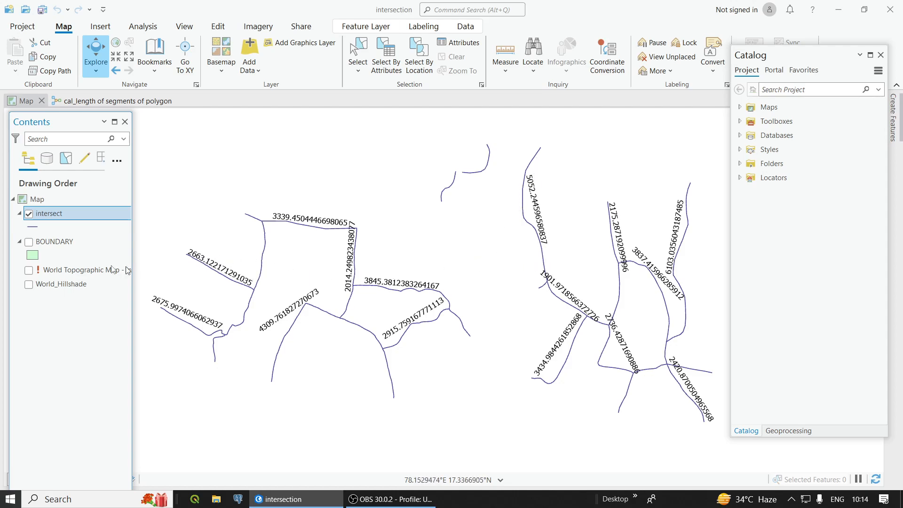
# Step: Show the BOUNDARY layer temporarily and examine the labelled lengths of the shared polygon edges across the map
pyautogui.click(29, 243)
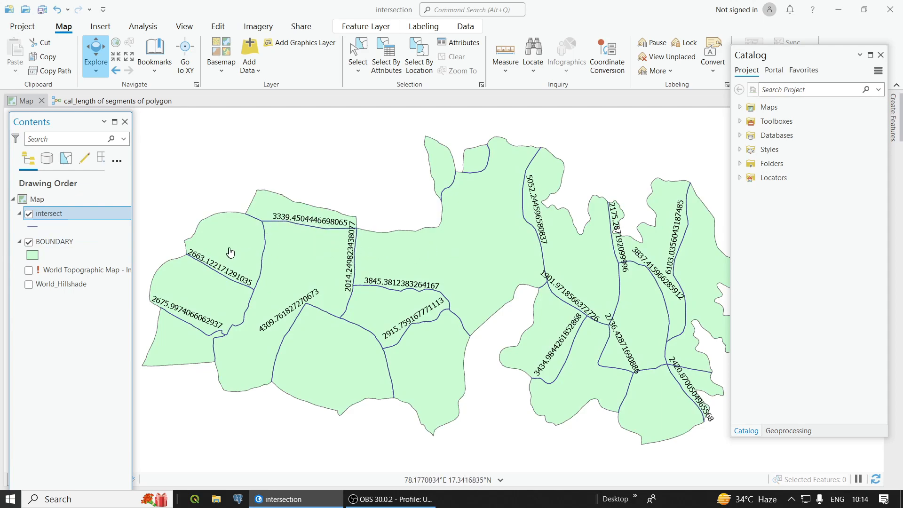
pyautogui.scroll(3, 242, 262)
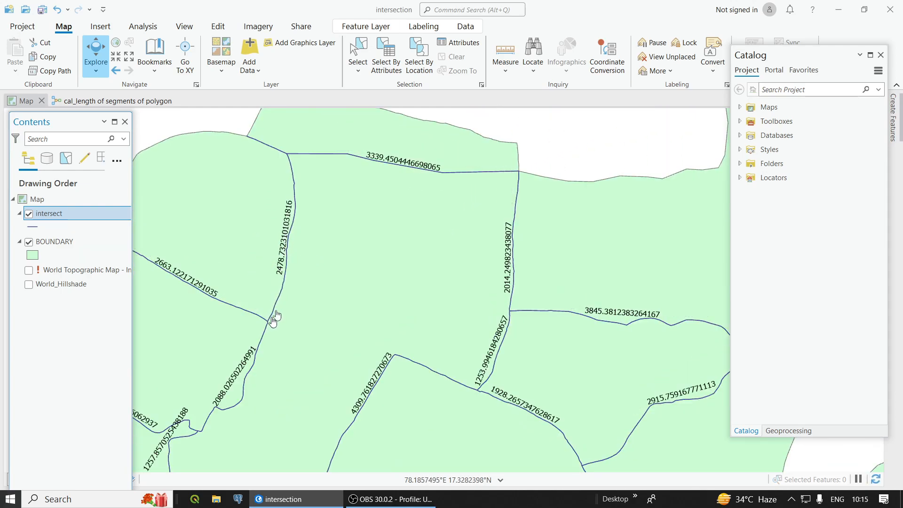
pyautogui.scroll(-3, 314, 283)
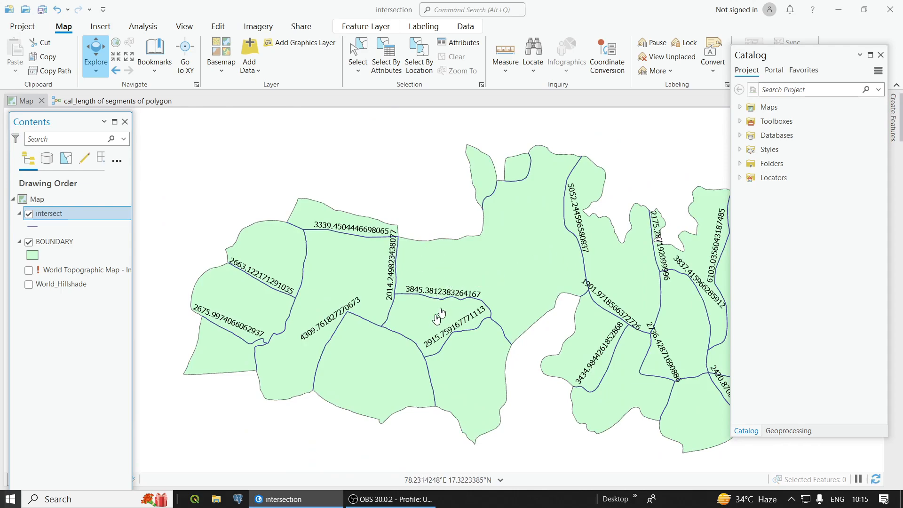
pyautogui.scroll(1, 457, 357)
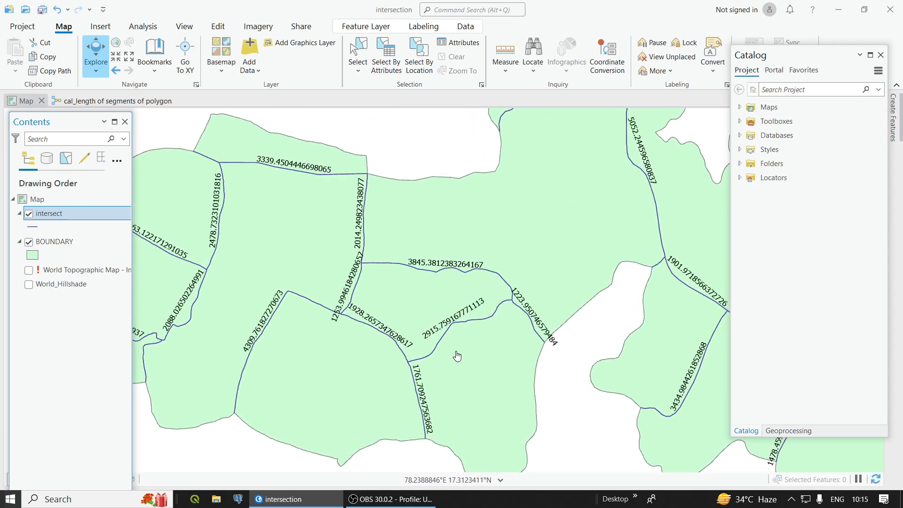
pyautogui.scroll(-1, 457, 357)
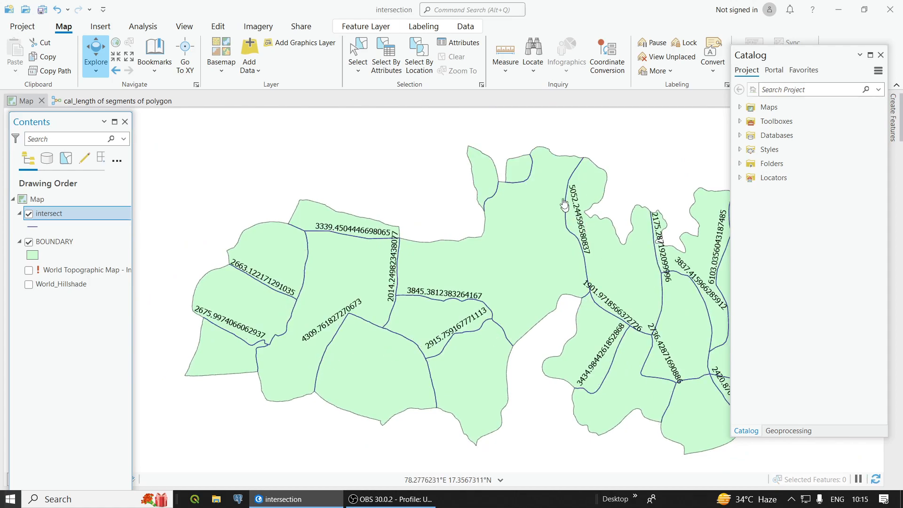
pyautogui.scroll(1, 517, 170)
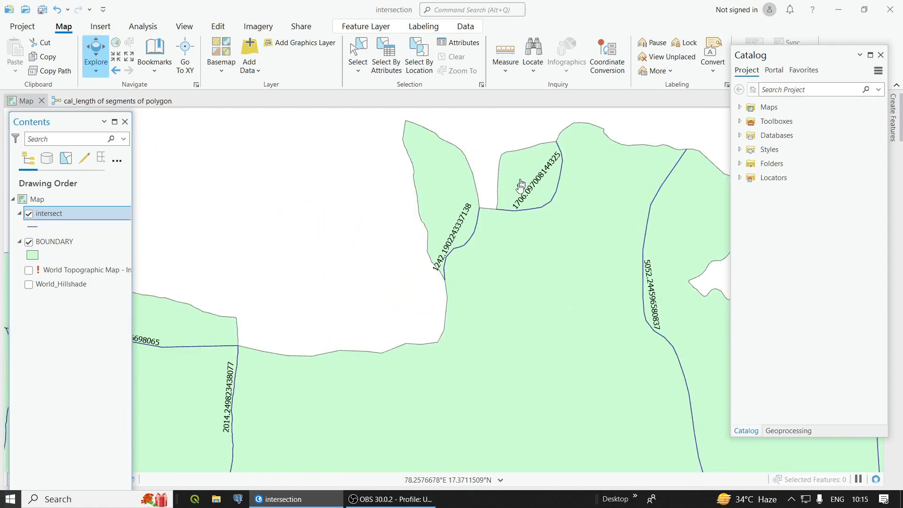
pyautogui.scroll(-3, 527, 358)
pyautogui.scroll(1, 560, 413)
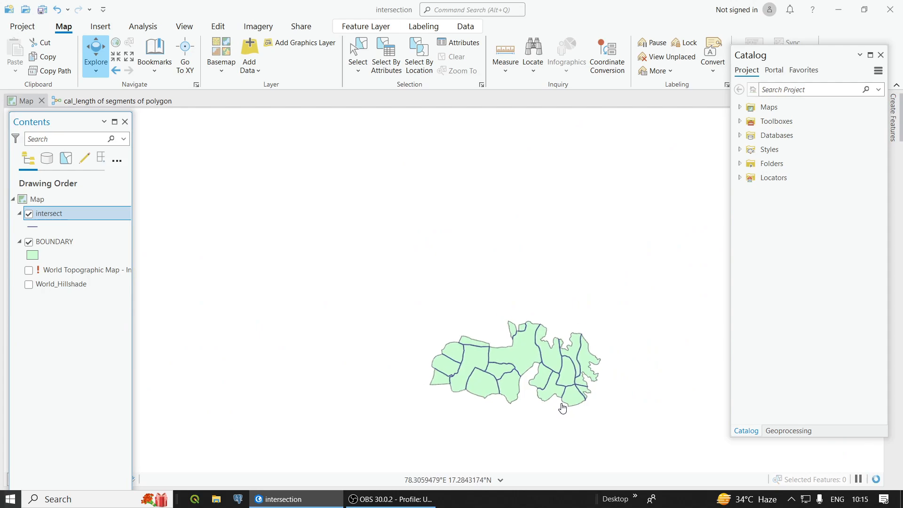
pyautogui.click(28, 242)
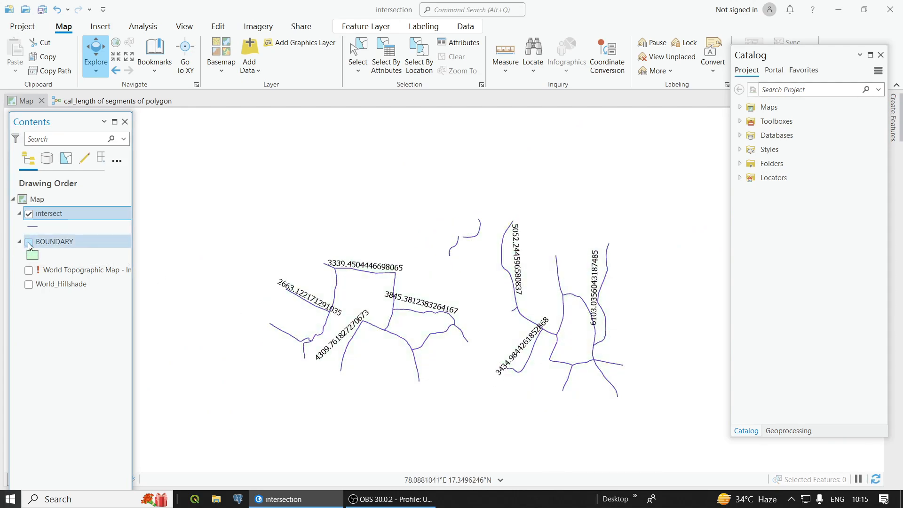
# Step: Remove the intersect layer from the map
pyautogui.click(30, 214)
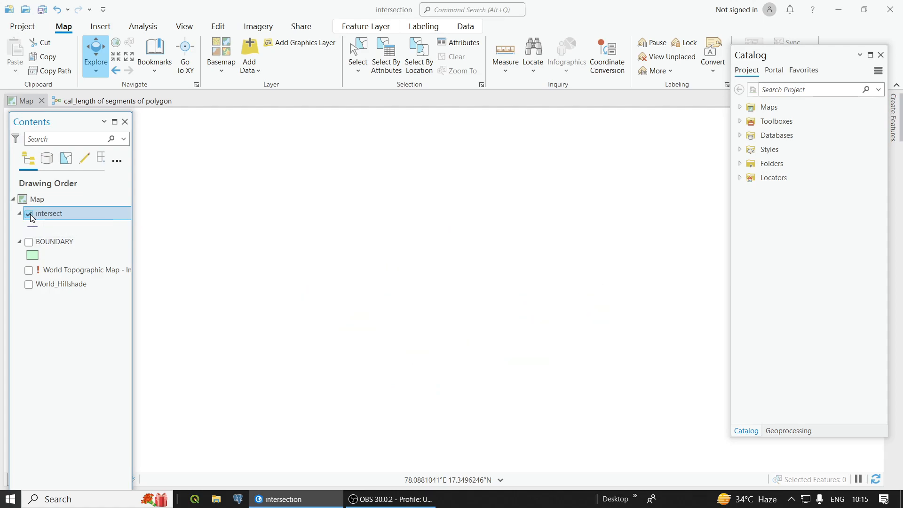
pyautogui.rightClick(44, 215)
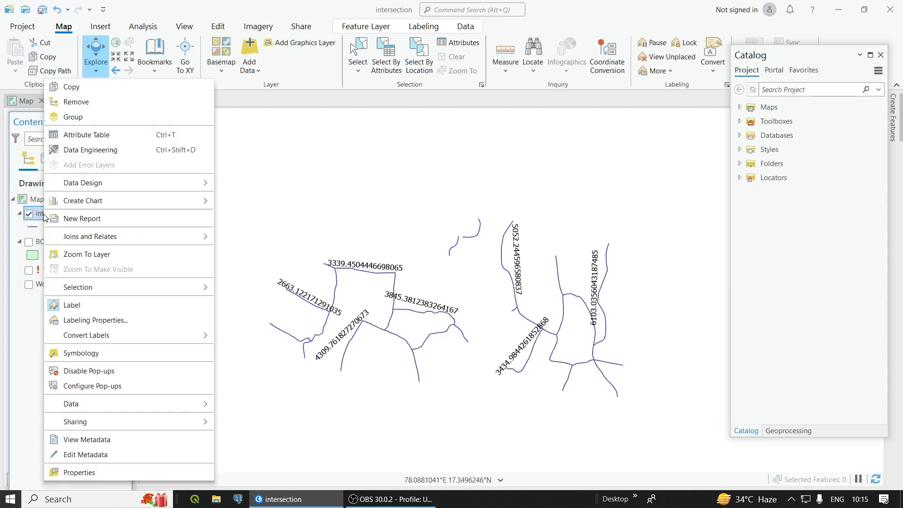
pyautogui.click(76, 102)
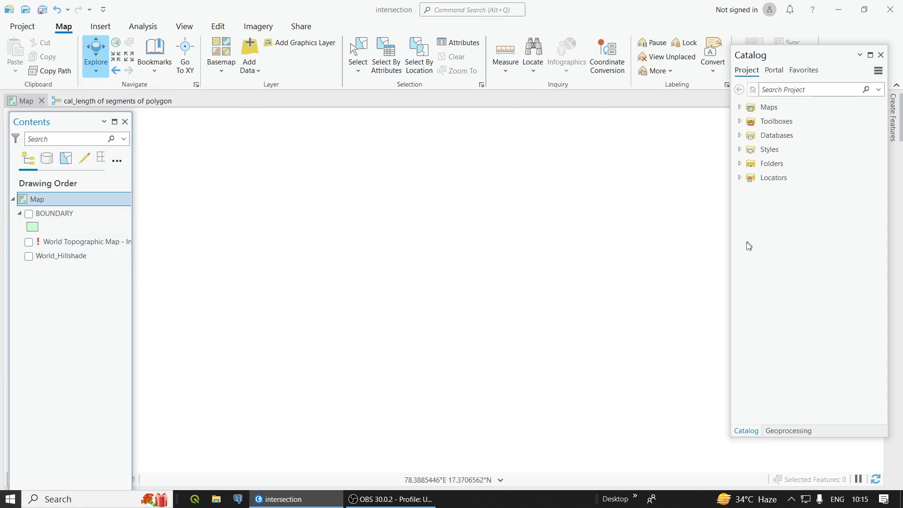
# Step: Browse the project folder 08feb24 > TOOLS_ANAND > model_builder and list the models in ANAND_MODEL_BUILDER.tbx
pyautogui.click(739, 163)
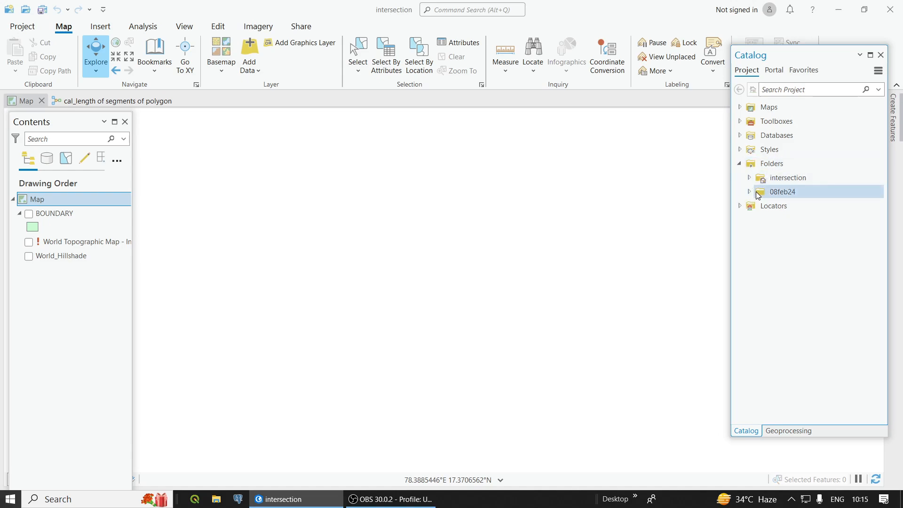
pyautogui.click(749, 192)
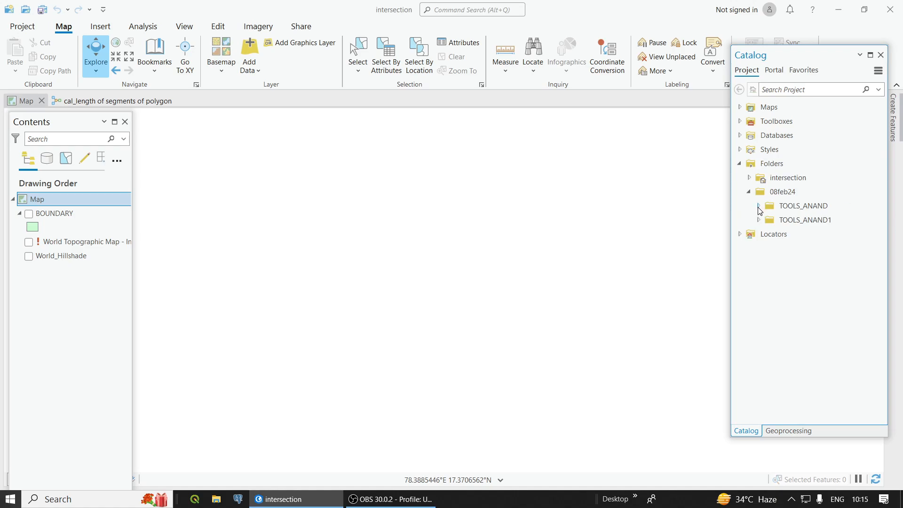
pyautogui.click(758, 206)
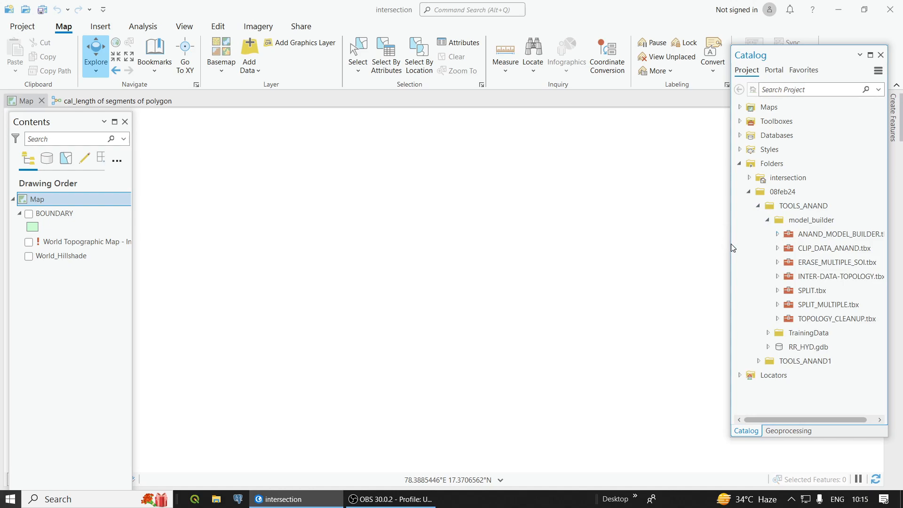
pyautogui.moveTo(729, 243); pyautogui.dragTo(700, 243)
pyautogui.click(750, 233)
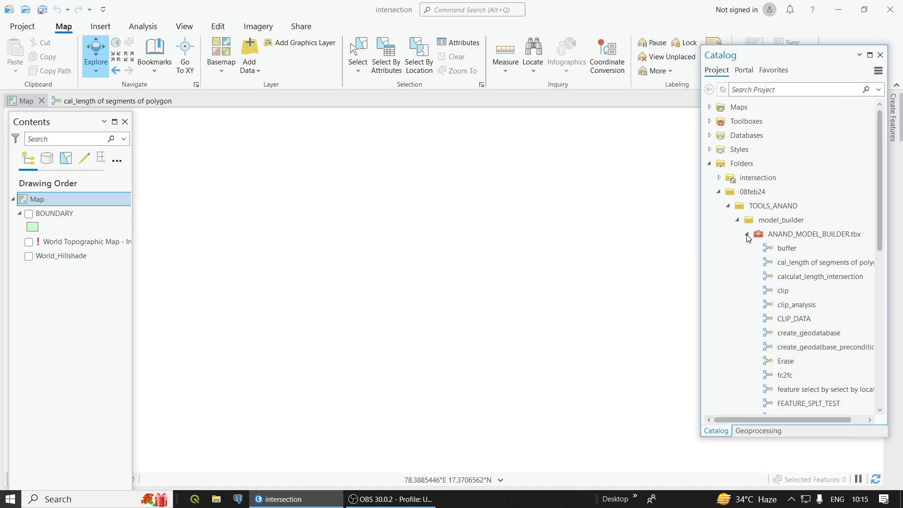
# Step: Open the calculat_length_intersection tool to view its parameters, and return to the toolbox listing
pyautogui.rightClick(795, 277)
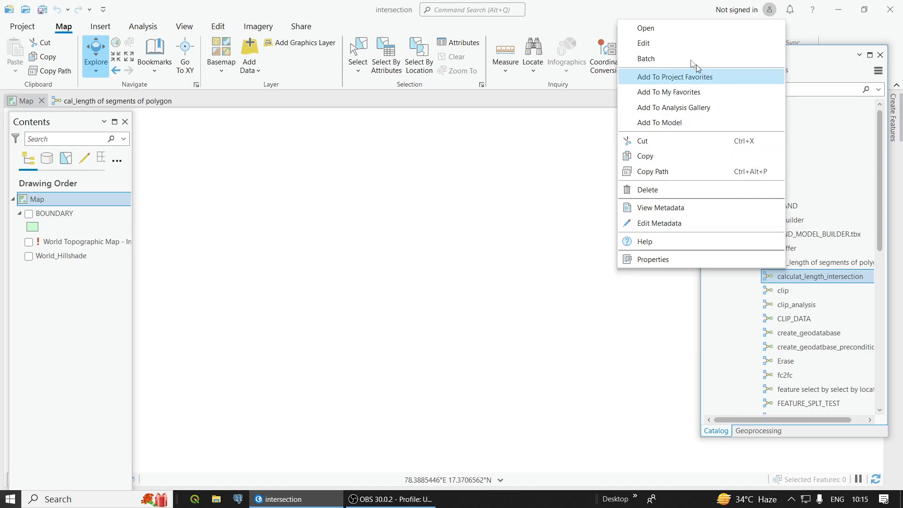
pyautogui.click(675, 30)
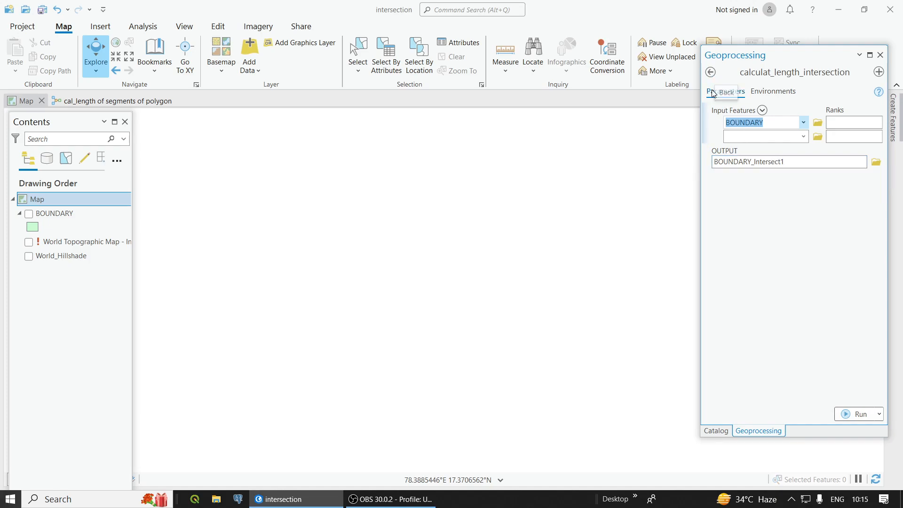
pyautogui.click(714, 430)
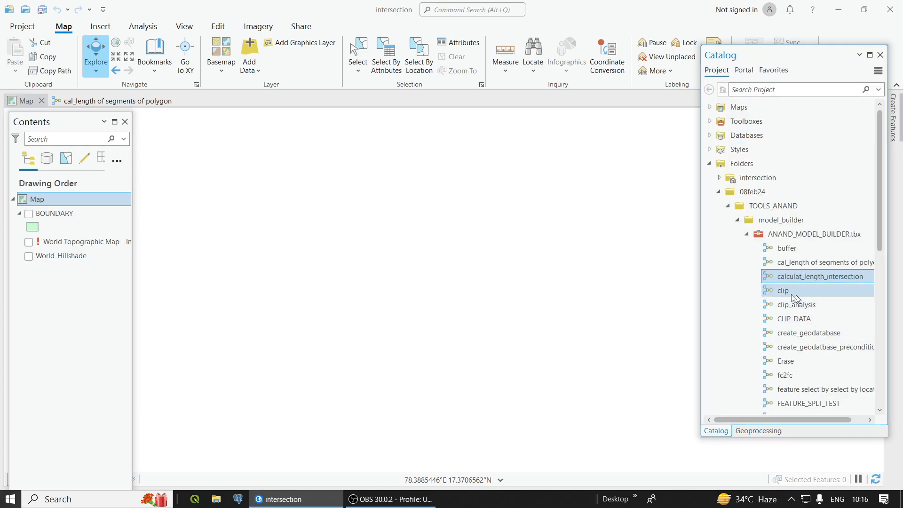
# Step: Open the calculat_length_intersection model for editing and examine its Intersect and Delete Identical processes
pyautogui.rightClick(770, 279)
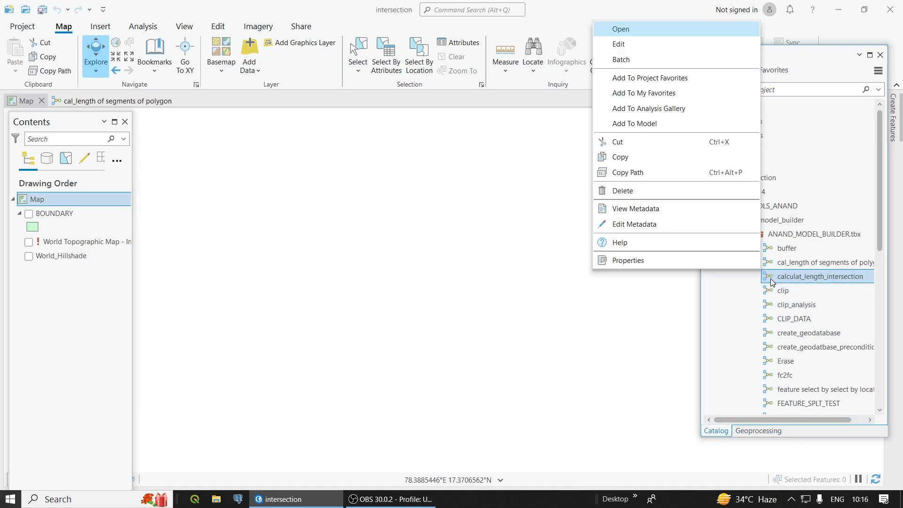
pyautogui.click(625, 44)
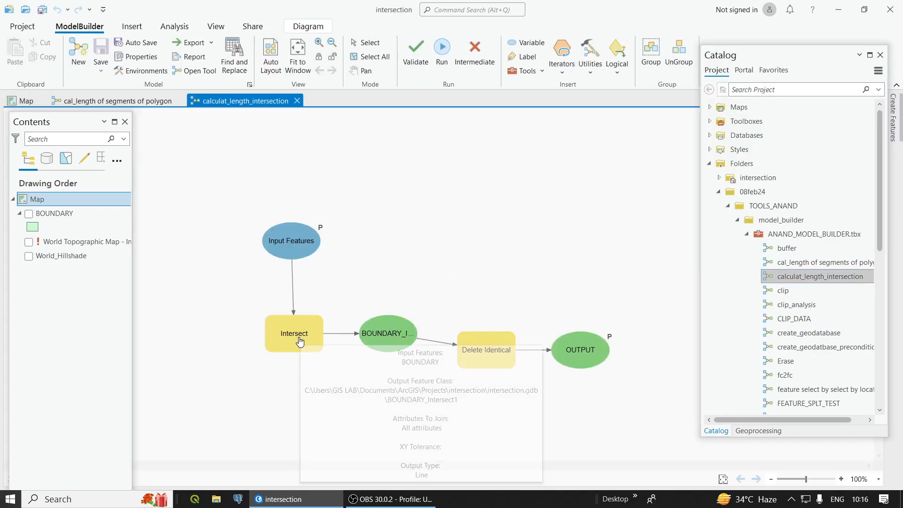
pyautogui.moveTo(298, 341)
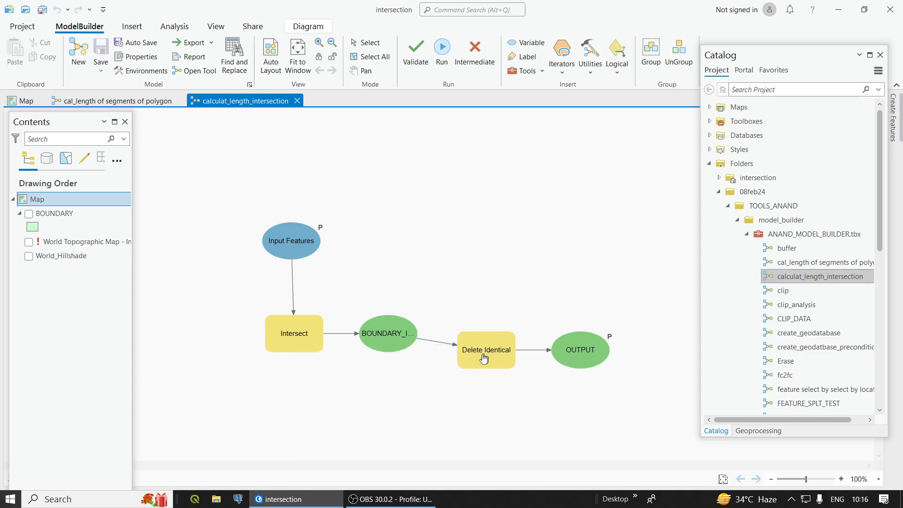
pyautogui.moveTo(483, 360)
# Step: Create a new model and add the Intersect analysis tool to it
pyautogui.click(87, 53)
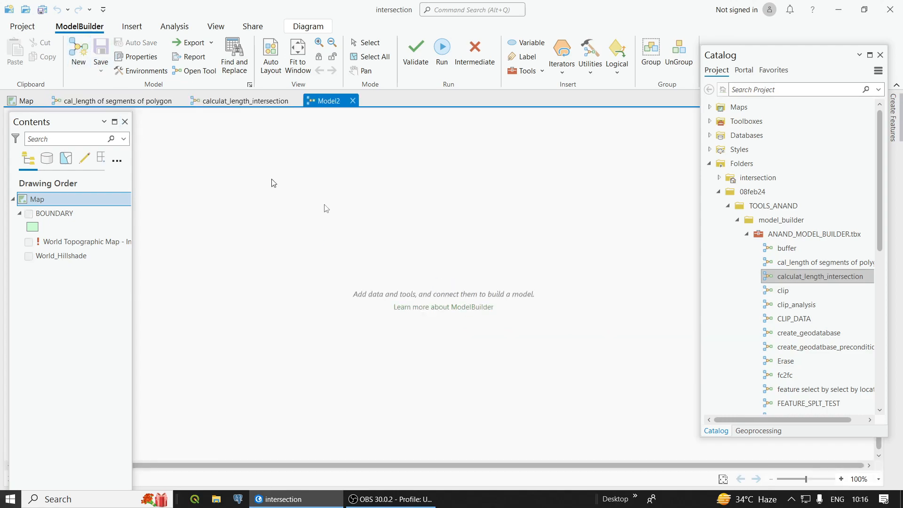
pyautogui.click(752, 429)
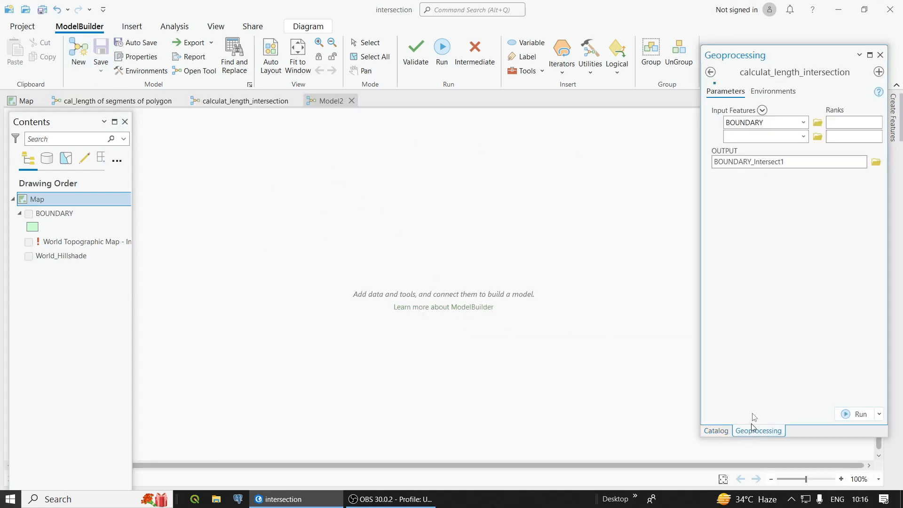
pyautogui.click(710, 72)
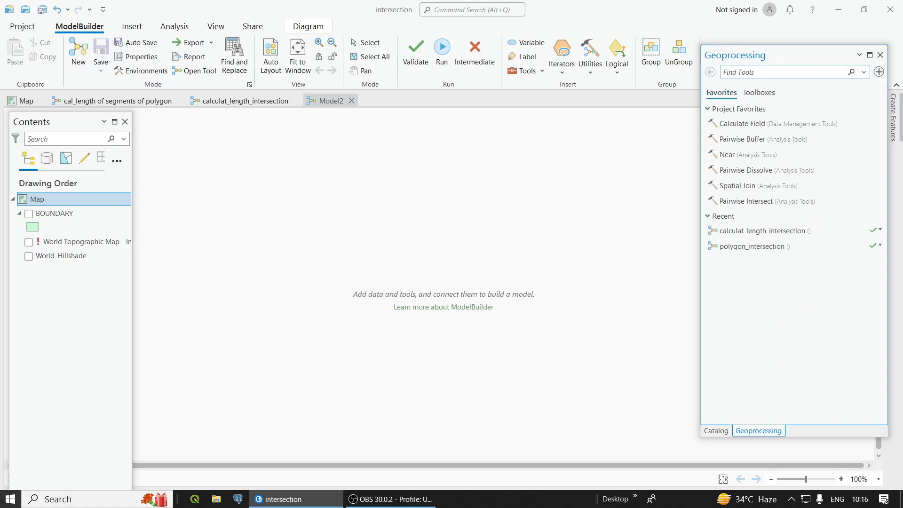
pyautogui.write('INTER')
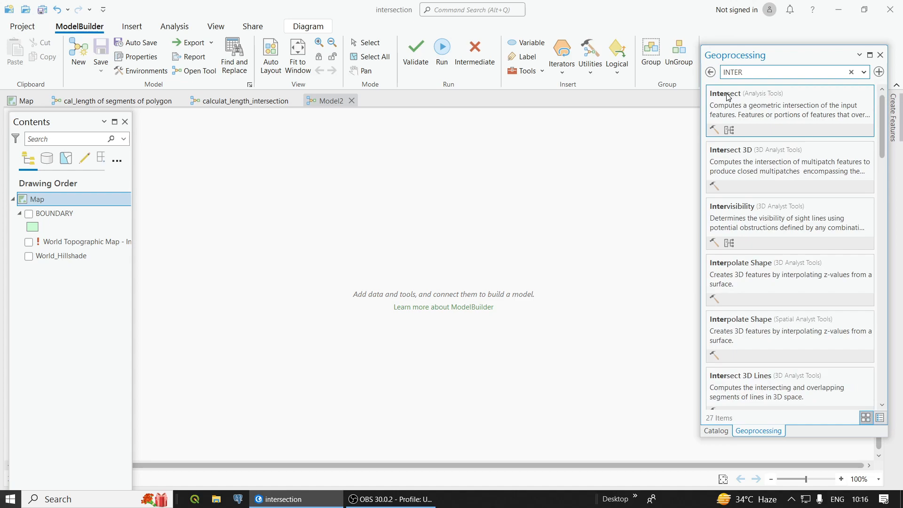
pyautogui.moveTo(731, 93); pyautogui.dragTo(331, 245)
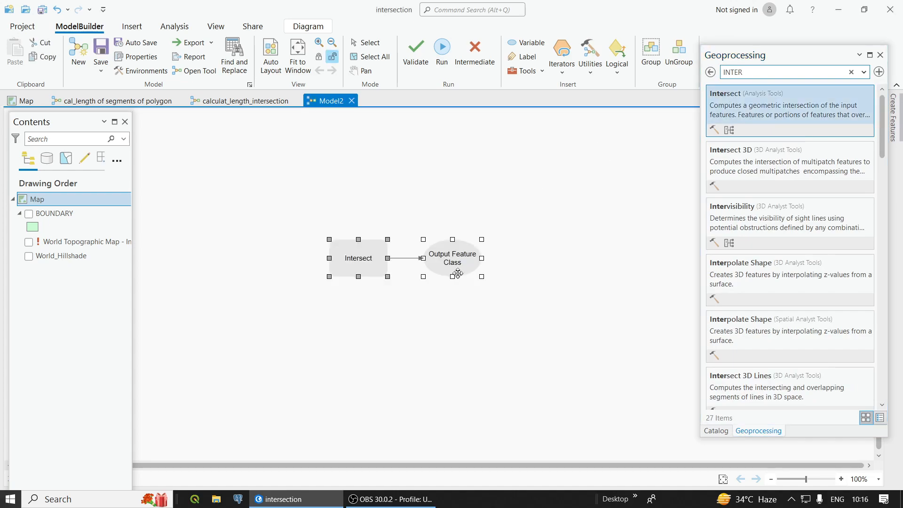
# Step: Find the Delete Identical tool and add it to the model beside the Intersect output
pyautogui.click(739, 73)
pyautogui.write('D')
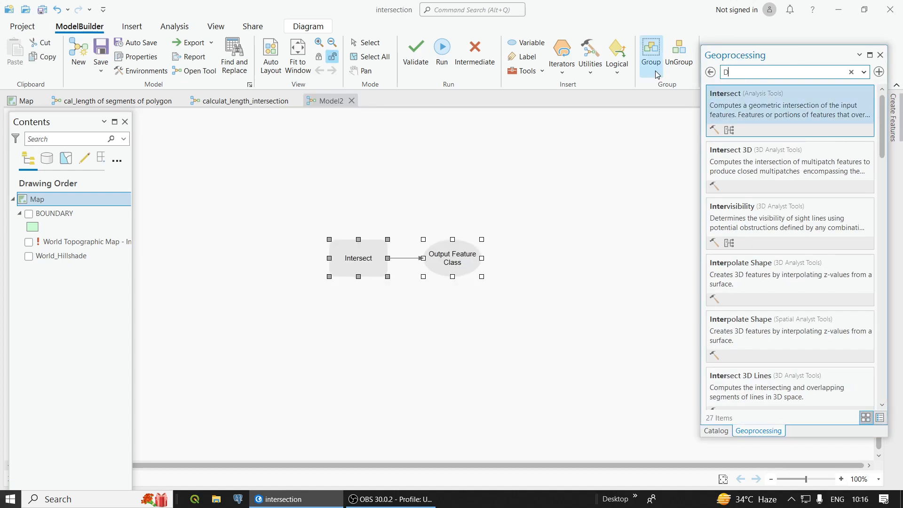
pyautogui.write('ELETE')
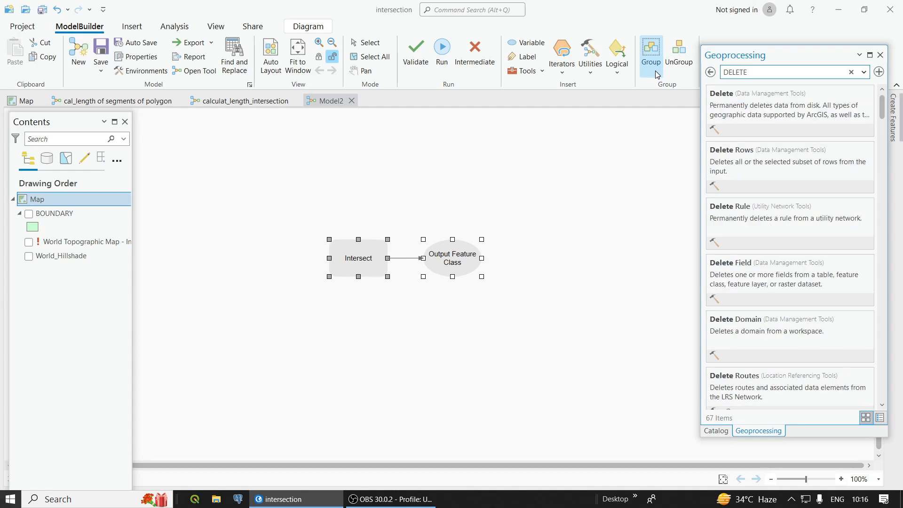
pyautogui.write(' IDENTI')
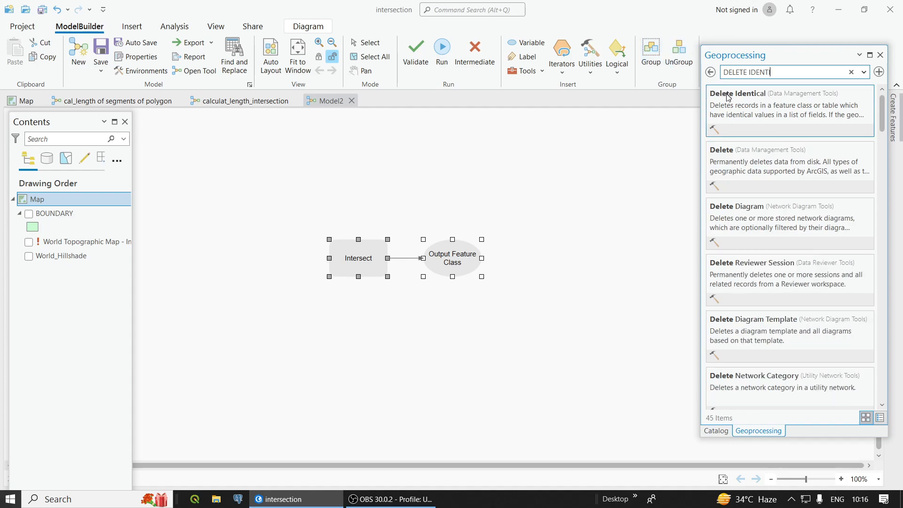
pyautogui.moveTo(727, 97); pyautogui.dragTo(541, 255)
pyautogui.click(553, 324)
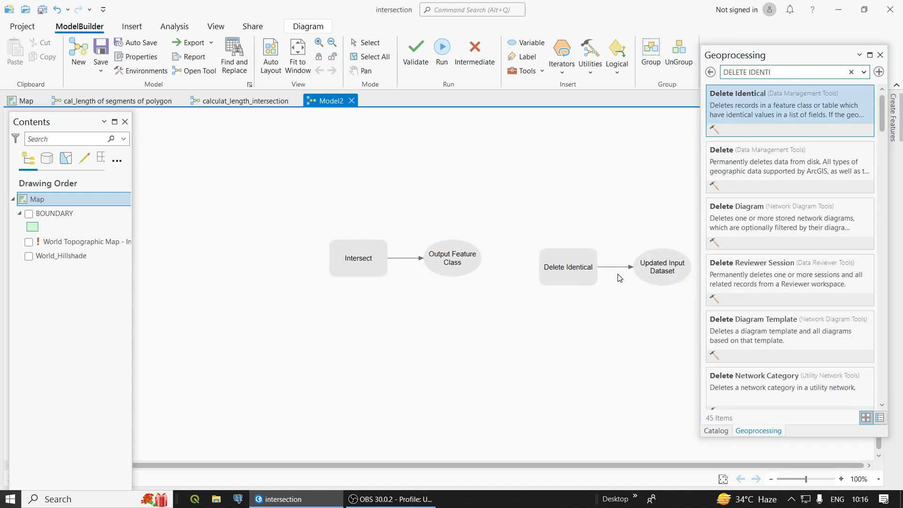
# Step: Open the Intersect tool's parameters in the model and set BOUNDARY as its input features
pyautogui.scroll(1, 680, 269)
pyautogui.scroll(-1, 589, 310)
pyautogui.scroll(2, 541, 329)
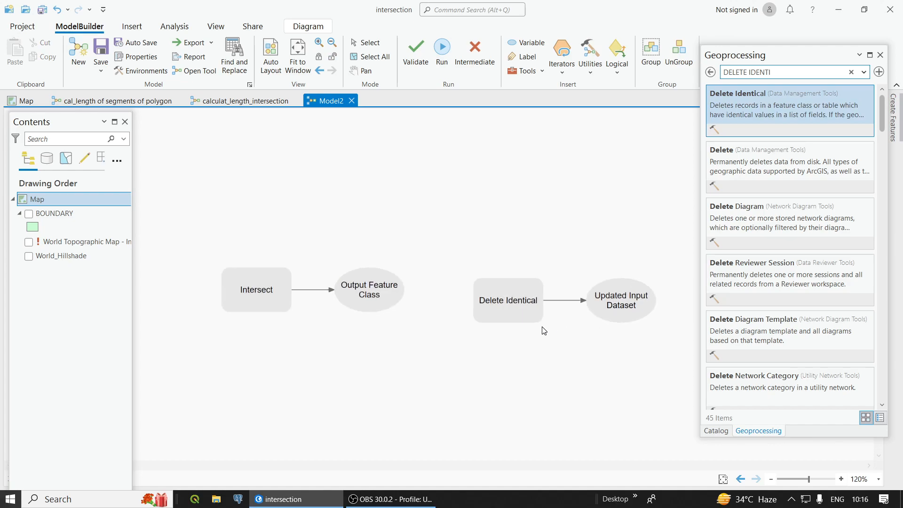
pyautogui.rightClick(254, 292)
pyautogui.click(283, 298)
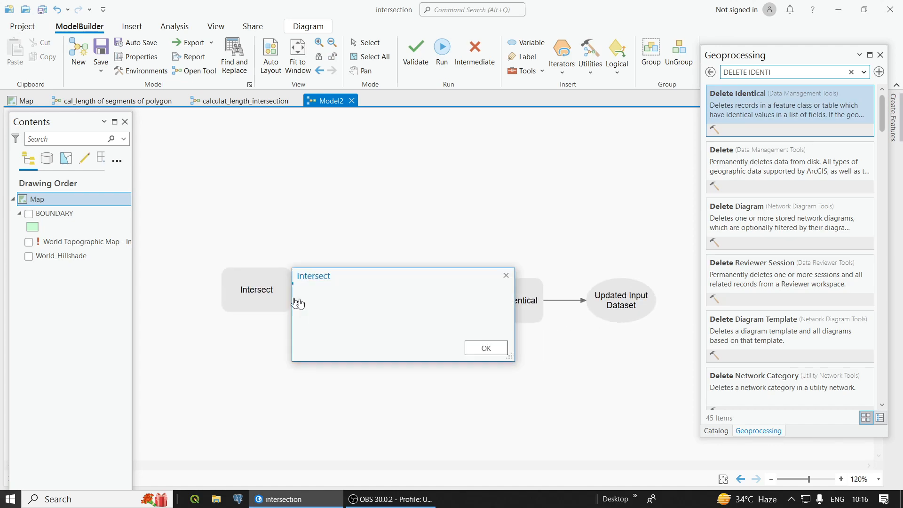
pyautogui.click(418, 351)
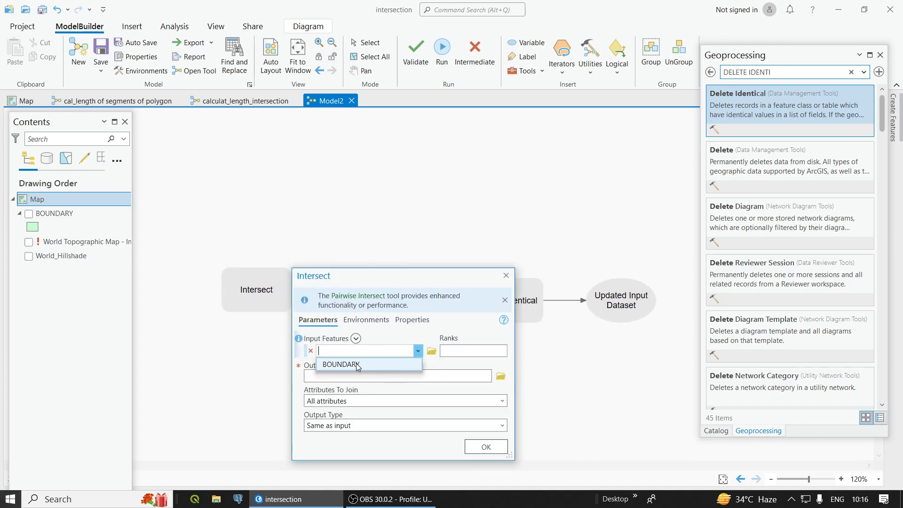
pyautogui.click(358, 363)
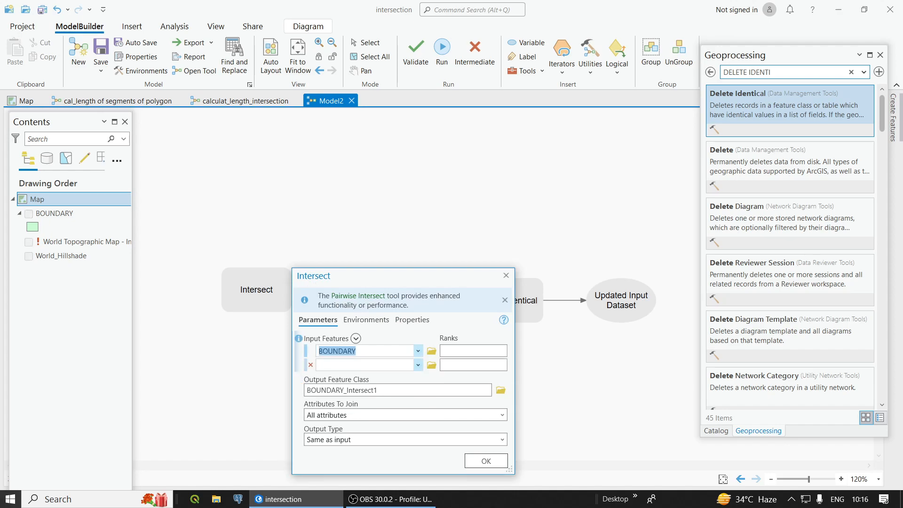
# Step: Turn on the BOUNDARY layer and view its polygons on the map
pyautogui.click(27, 217)
pyautogui.click(21, 101)
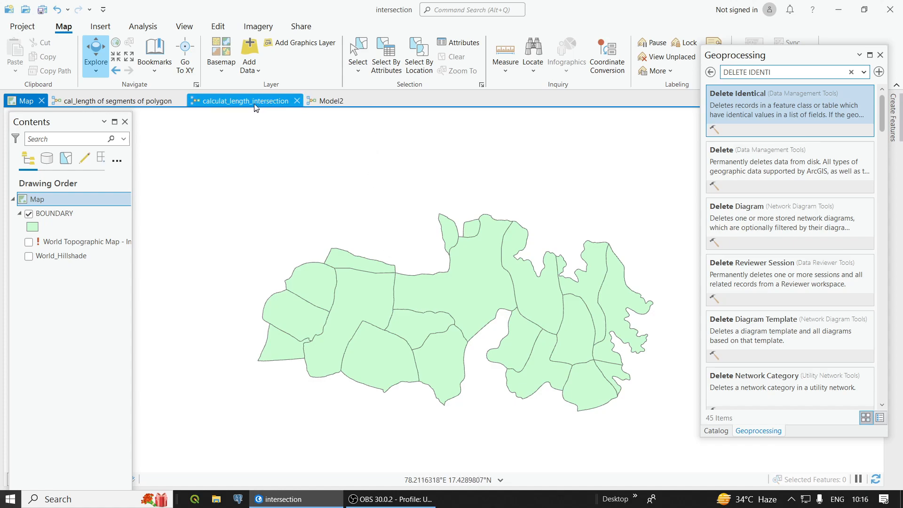
# Step: Set the Intersect tool's output type to Line in the model and apply its parameters
pyautogui.click(308, 106)
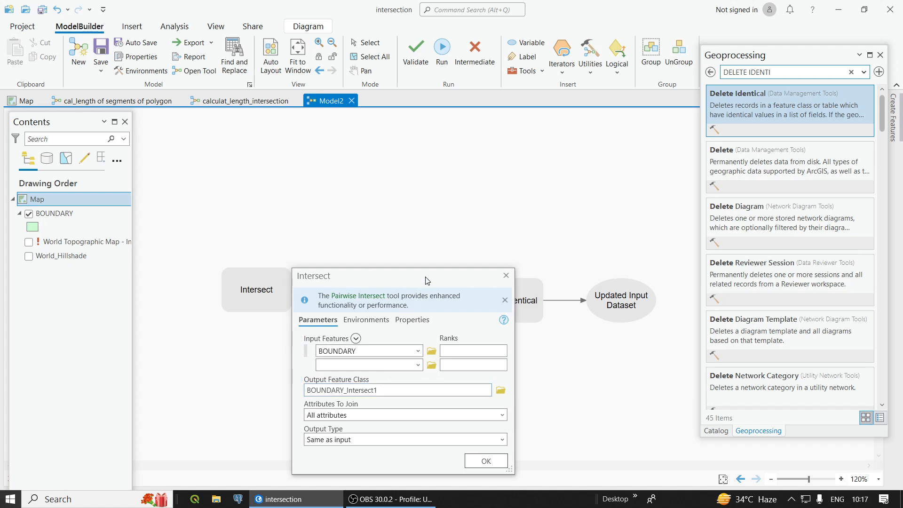
pyautogui.moveTo(425, 279); pyautogui.dragTo(478, 161)
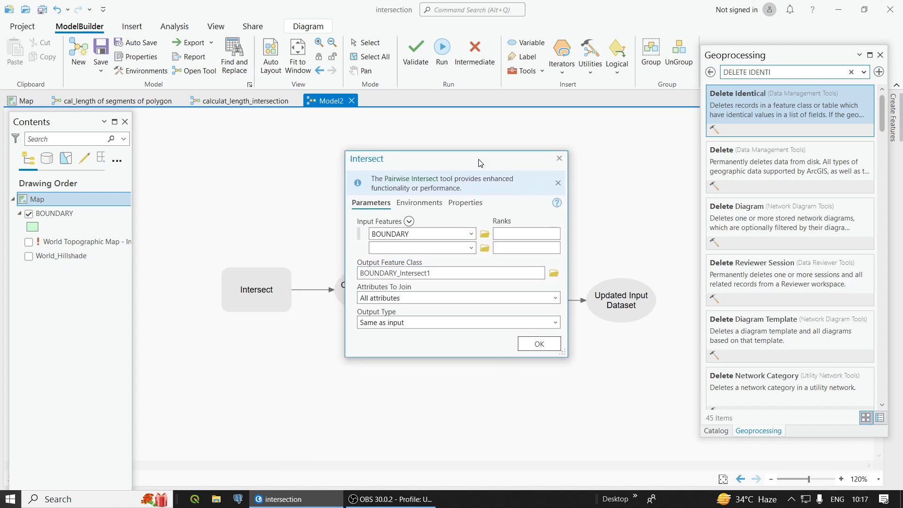
pyautogui.click(557, 298)
pyautogui.click(557, 298)
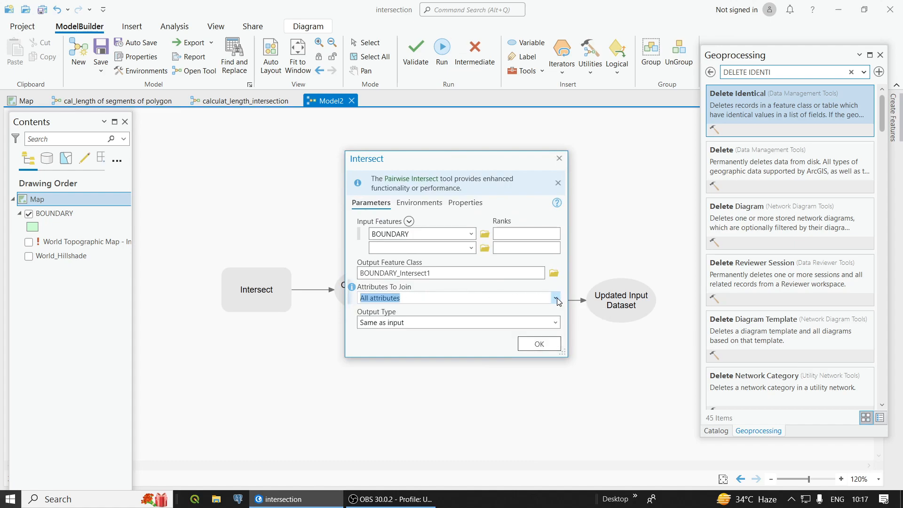
pyautogui.click(555, 322)
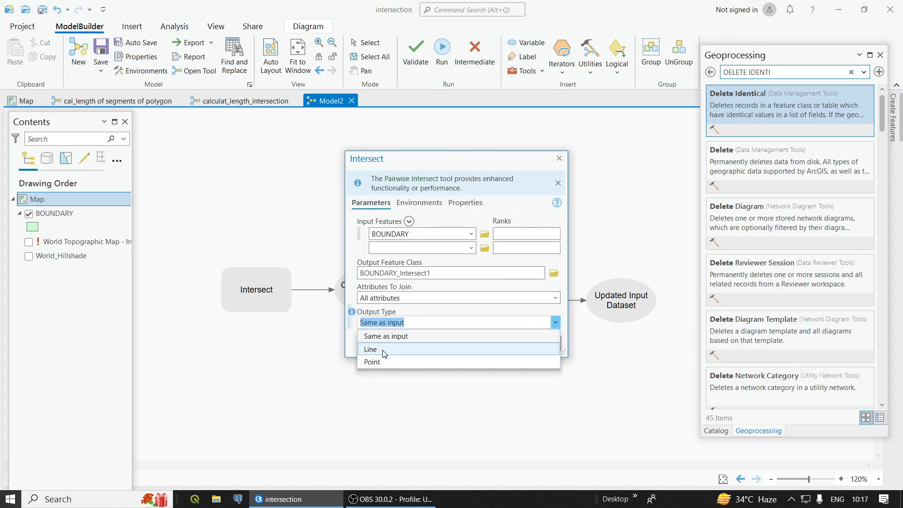
pyautogui.click(382, 349)
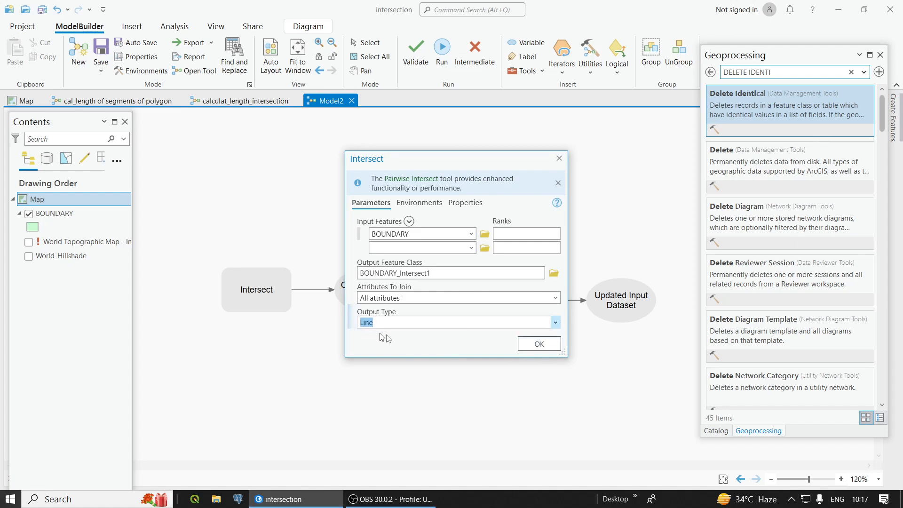
pyautogui.click(538, 345)
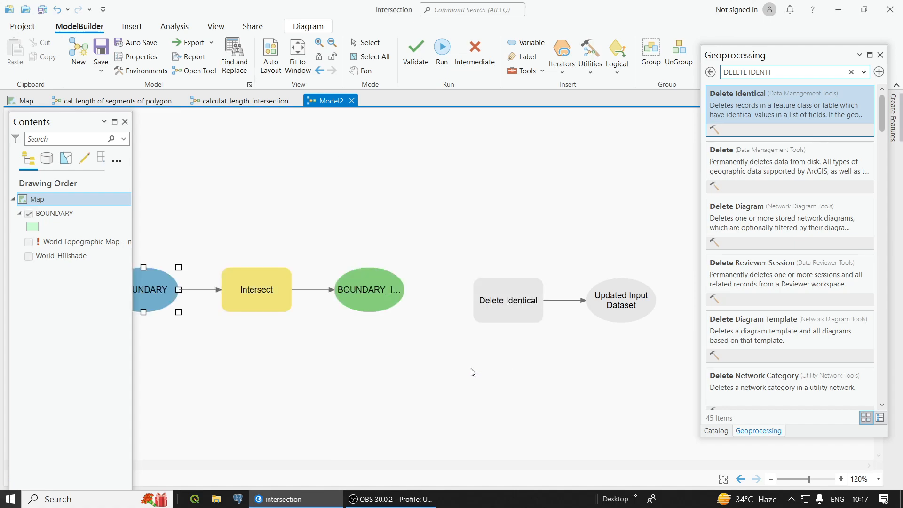
# Step: Connect the Intersect output to the Delete Identical tool as its input dataset
pyautogui.scroll(-1, 333, 349)
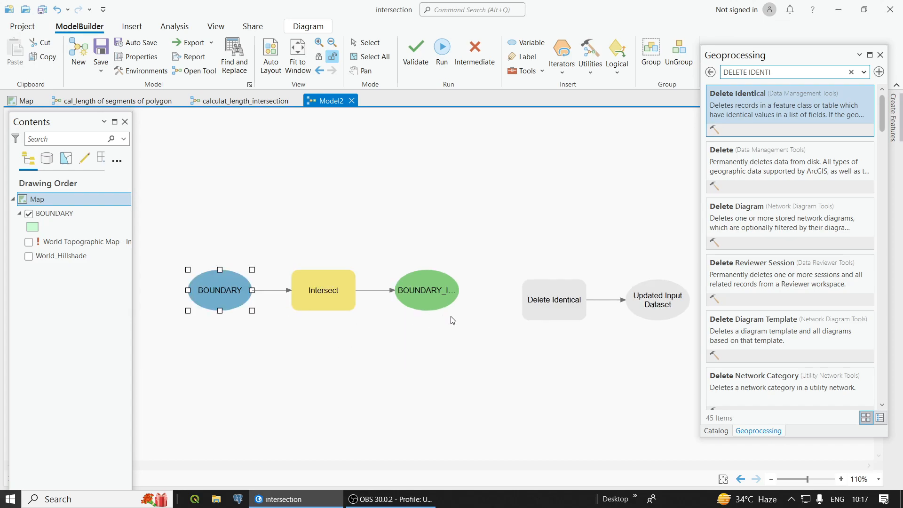
pyautogui.scroll(-1, 451, 319)
pyautogui.click(442, 333)
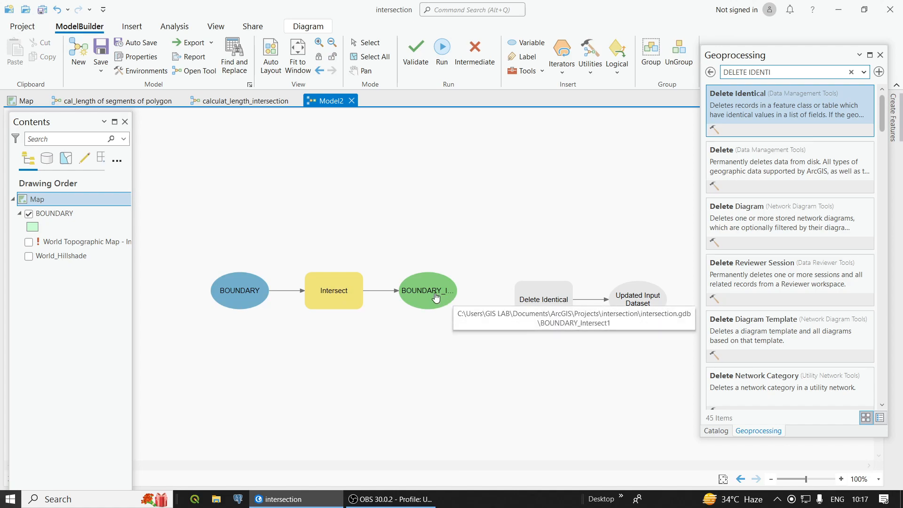
pyautogui.moveTo(451, 292); pyautogui.dragTo(531, 298)
pyautogui.click(556, 301)
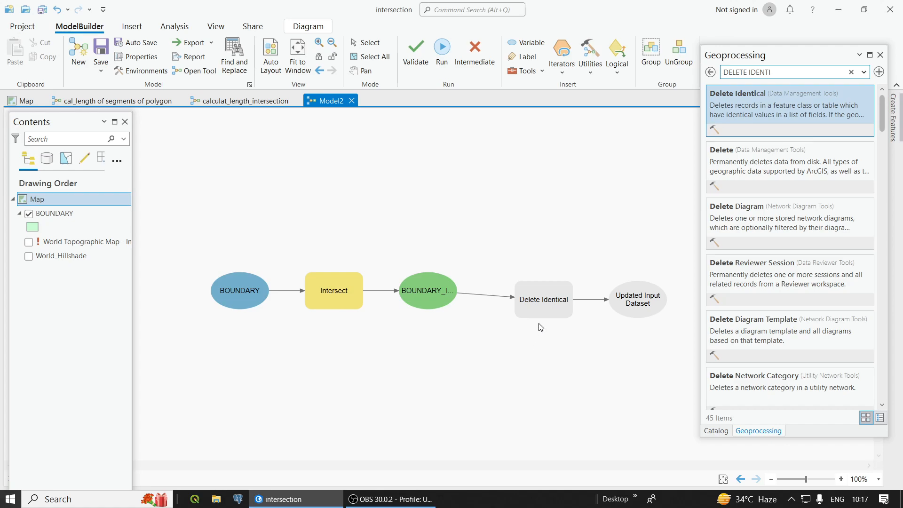
# Step: Choose Shape_Length as the comparison field of the Delete Identical tool and apply it
pyautogui.rightClick(557, 304)
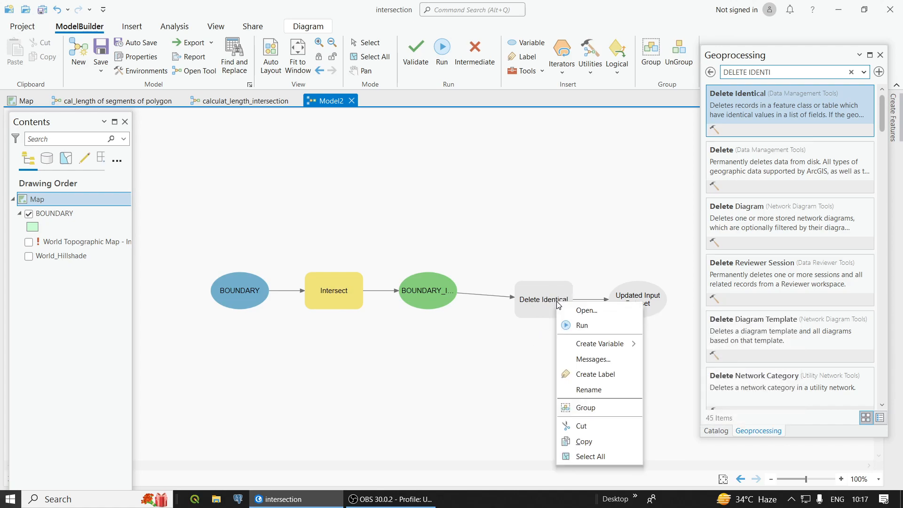
pyautogui.click(586, 312)
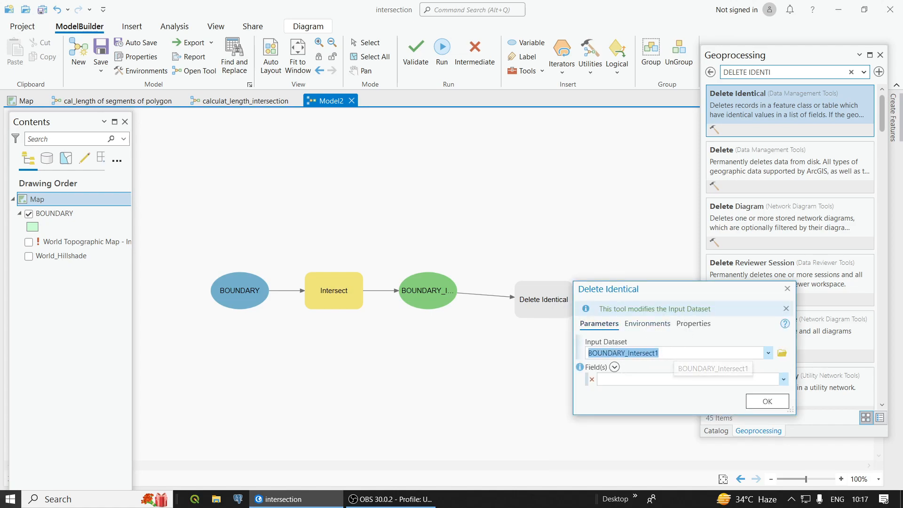
pyautogui.click(783, 379)
pyautogui.scroll(-10, 684, 329)
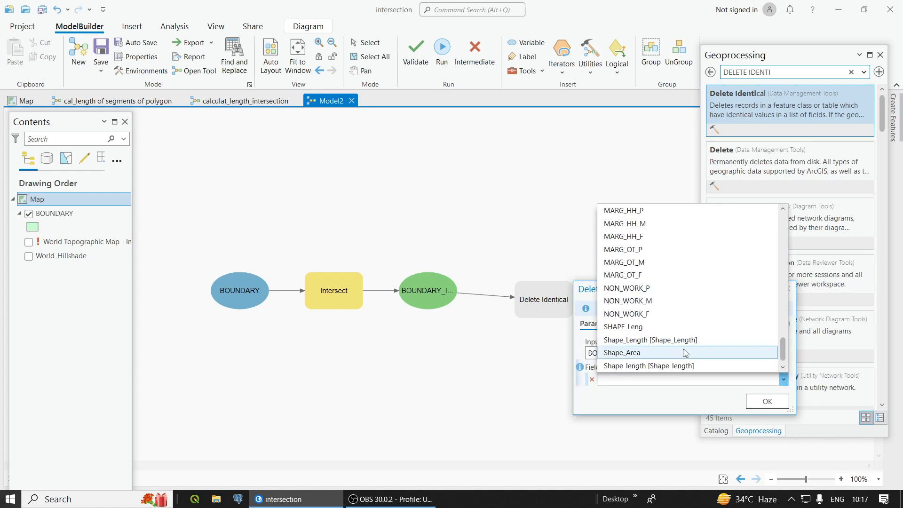
pyautogui.click(637, 365)
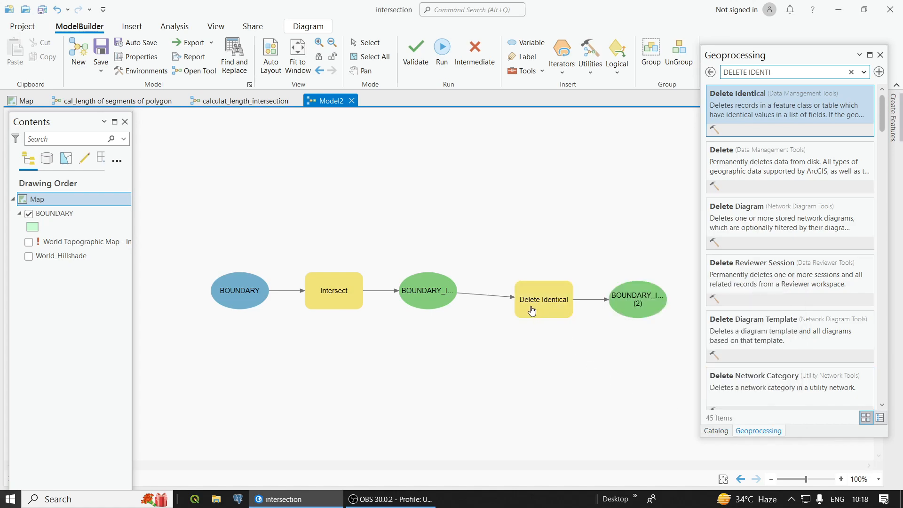
pyautogui.moveTo(532, 311)
pyautogui.rightClick(538, 299)
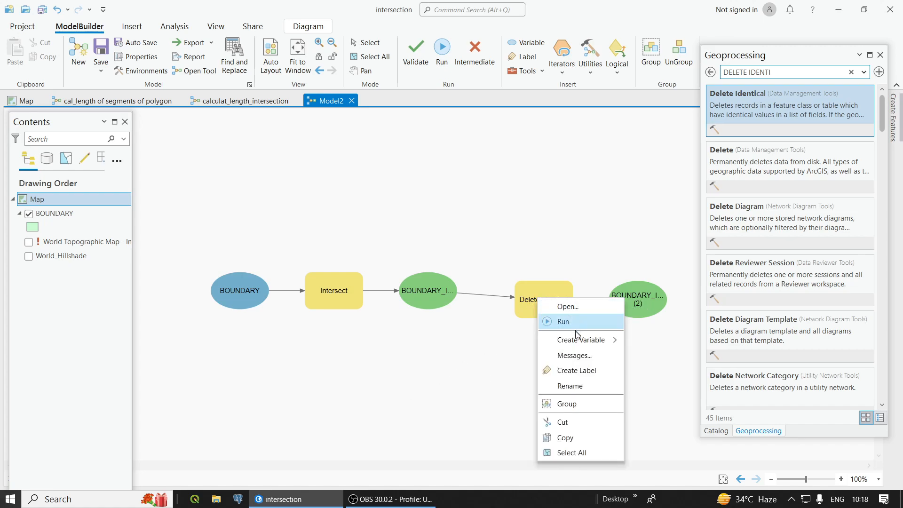
pyautogui.moveTo(579, 341)
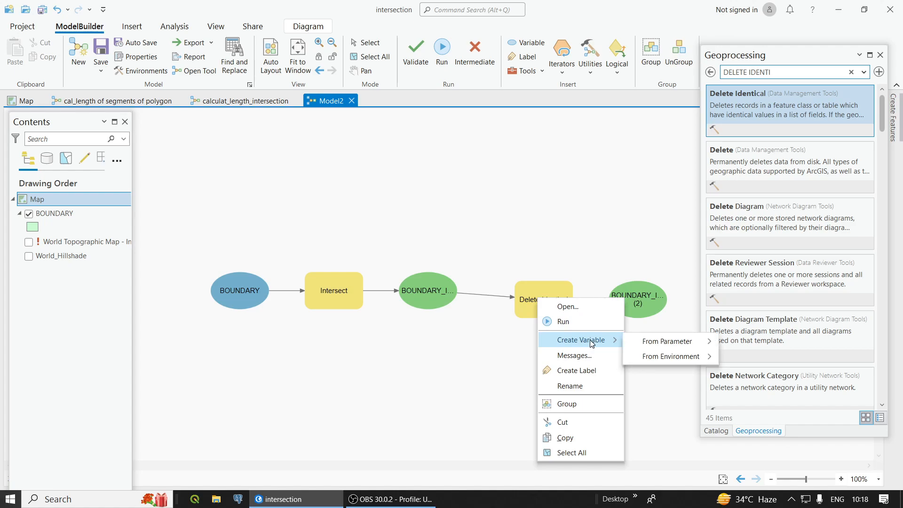
pyautogui.click(343, 333)
# Step: Create an Input Features variable from the Intersect tool's parameter, place it above the tool, and mark it as a model parameter
pyautogui.rightClick(340, 294)
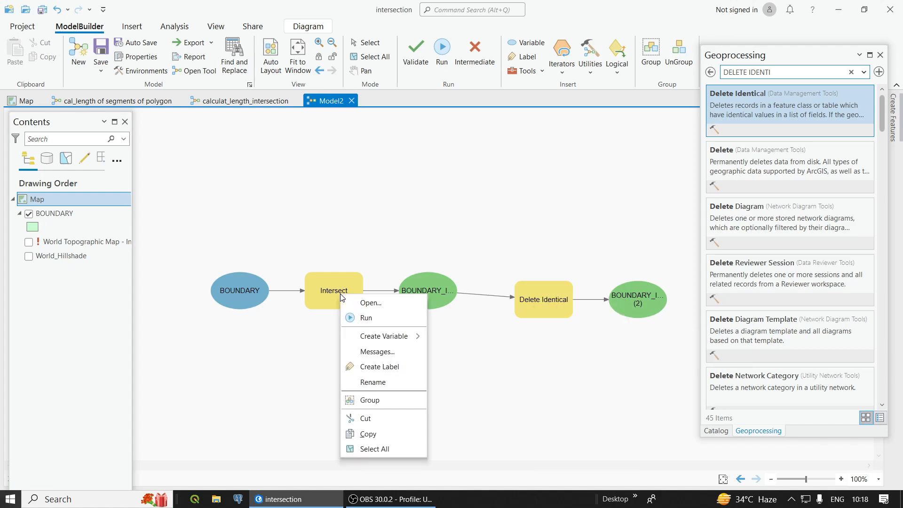
pyautogui.moveTo(376, 335)
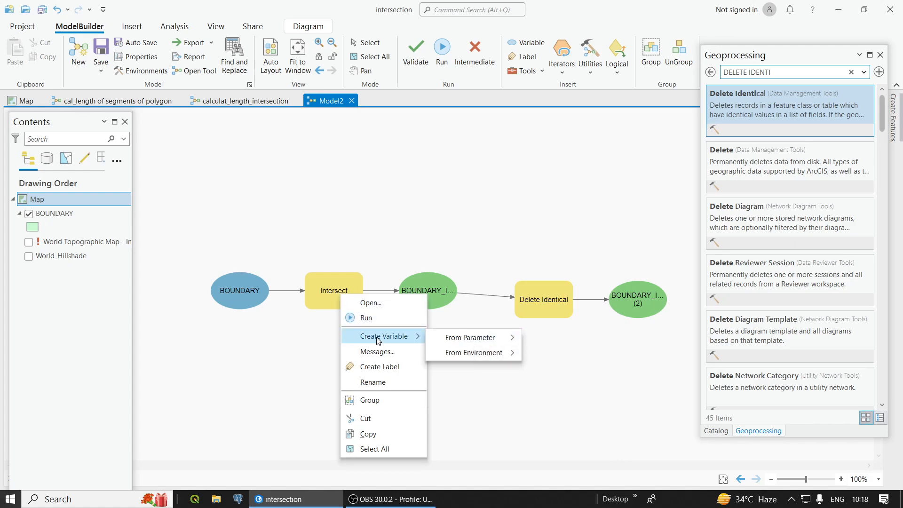
pyautogui.moveTo(493, 336)
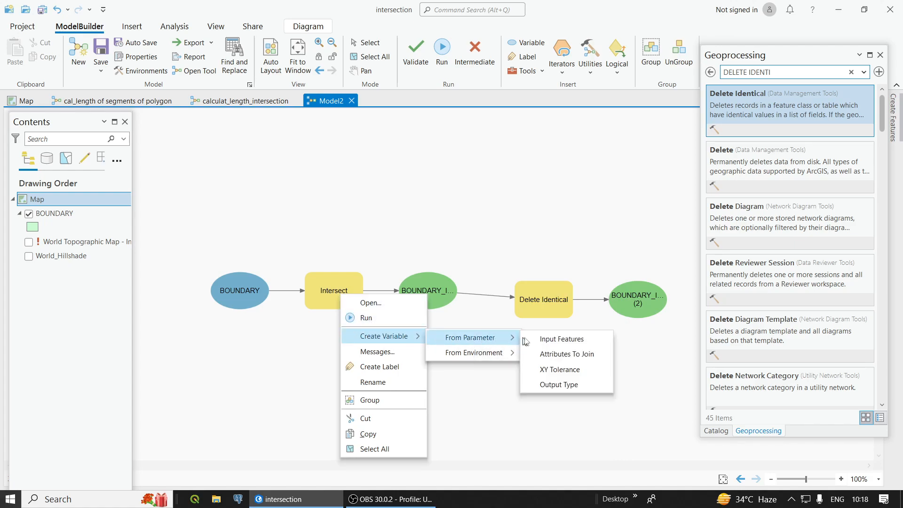
pyautogui.click(554, 338)
pyautogui.moveTo(243, 291); pyautogui.dragTo(337, 226)
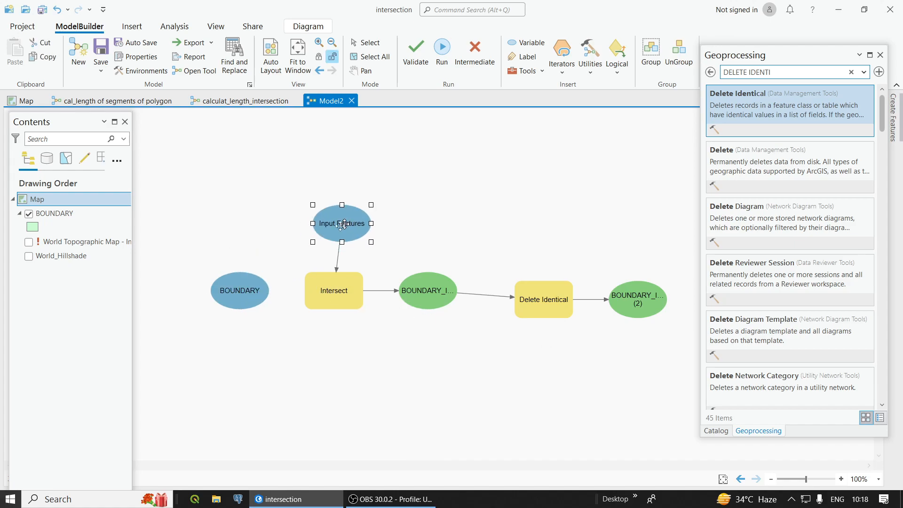
pyautogui.rightClick(327, 224)
pyautogui.click(363, 248)
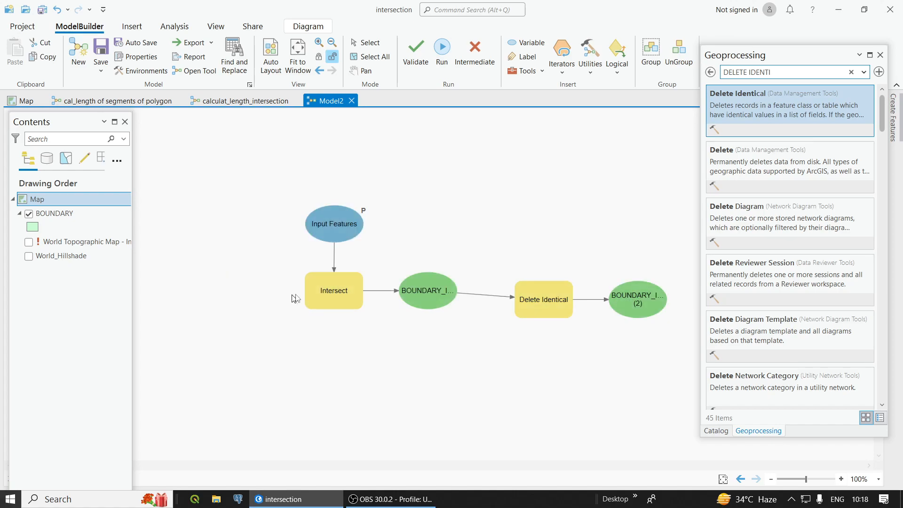
# Step: Try exposing the Intersect tool's Output Type as a model variable, and delete that variable
pyautogui.rightClick(342, 290)
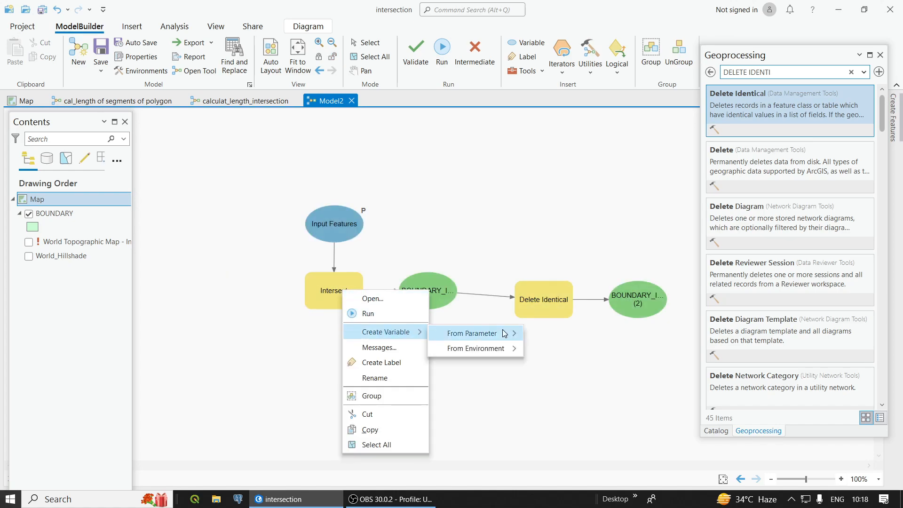
pyautogui.moveTo(470, 333)
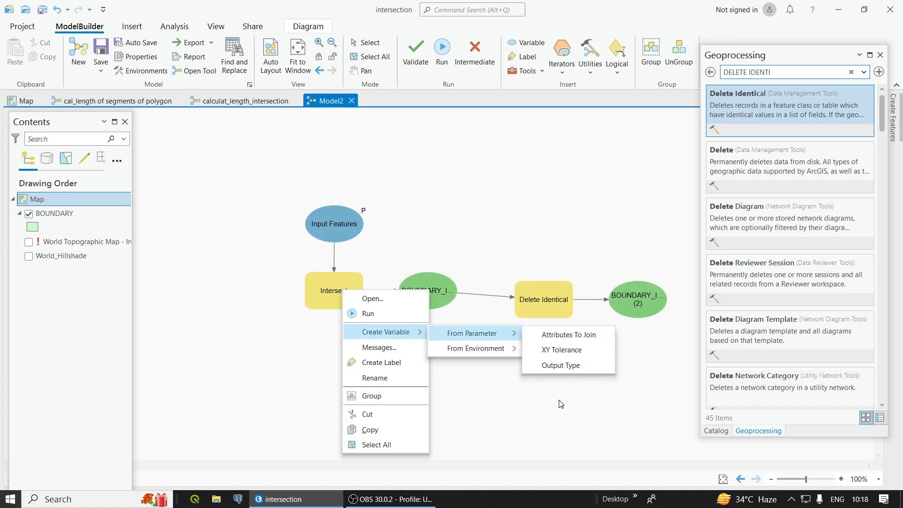
pyautogui.click(560, 366)
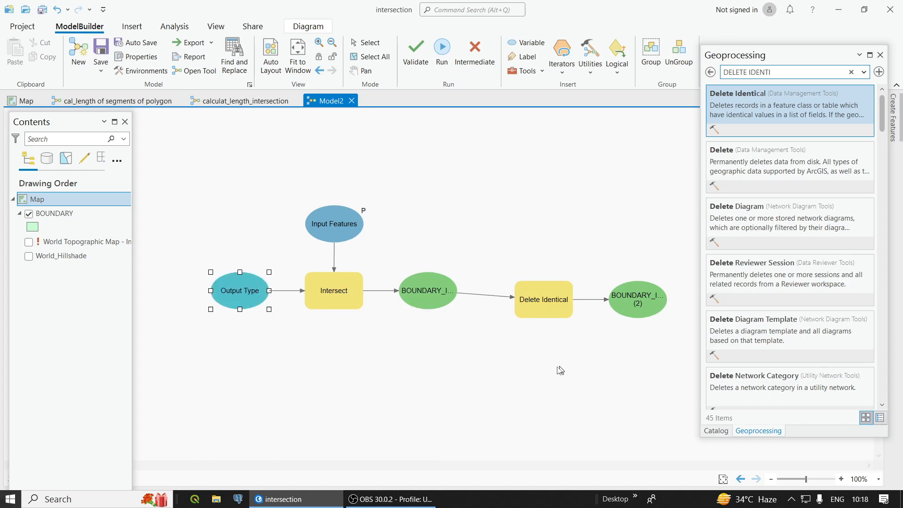
pyautogui.doubleClick(235, 292)
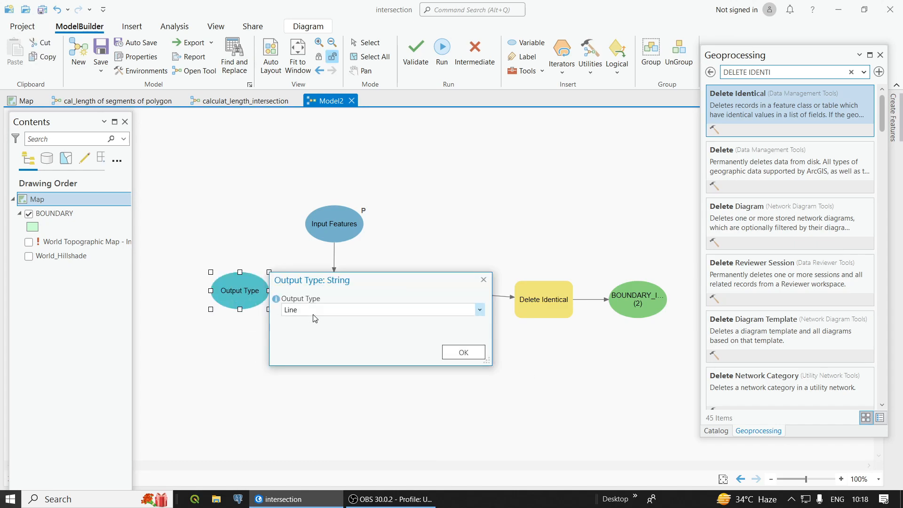
pyautogui.click(479, 310)
pyautogui.click(484, 280)
pyautogui.click(479, 311)
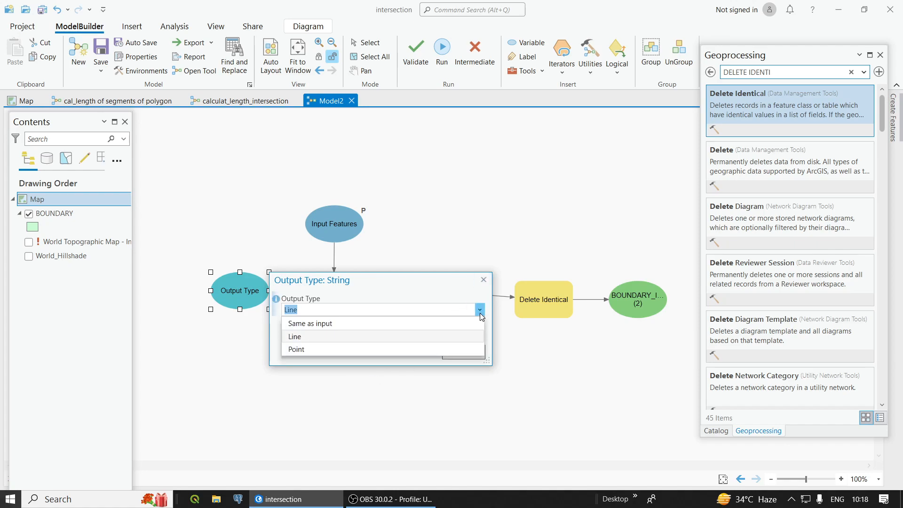
pyautogui.click(489, 279)
pyautogui.click(483, 280)
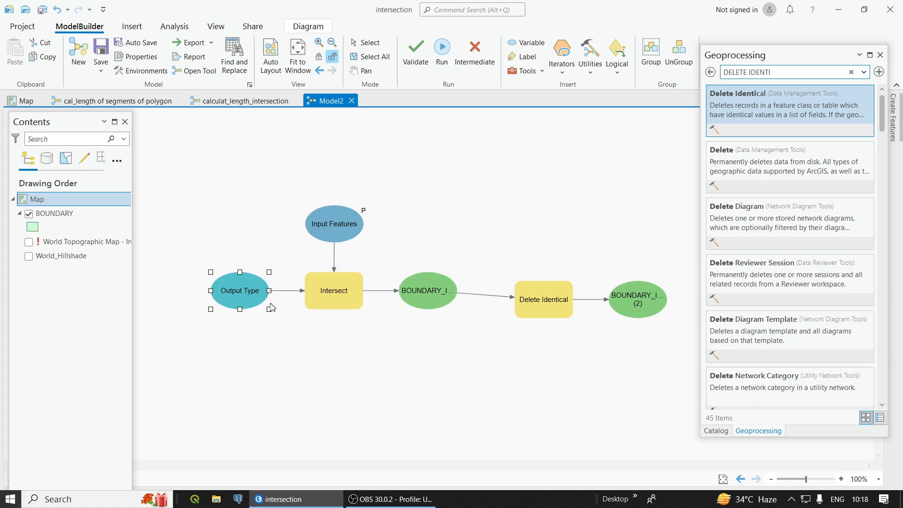
pyautogui.press('Delete')
# Step: Review the parameter settings of the Intersect and Delete Identical tools in the model
pyautogui.rightClick(334, 292)
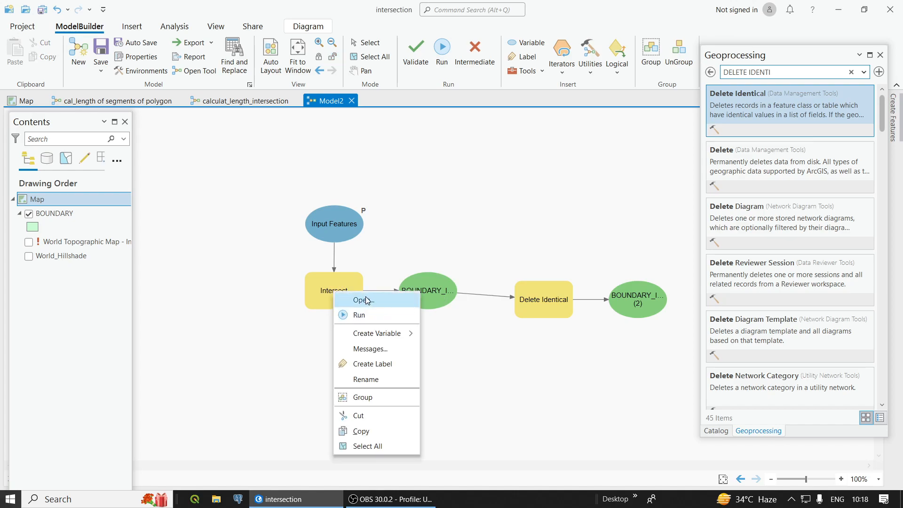
pyautogui.click(367, 300)
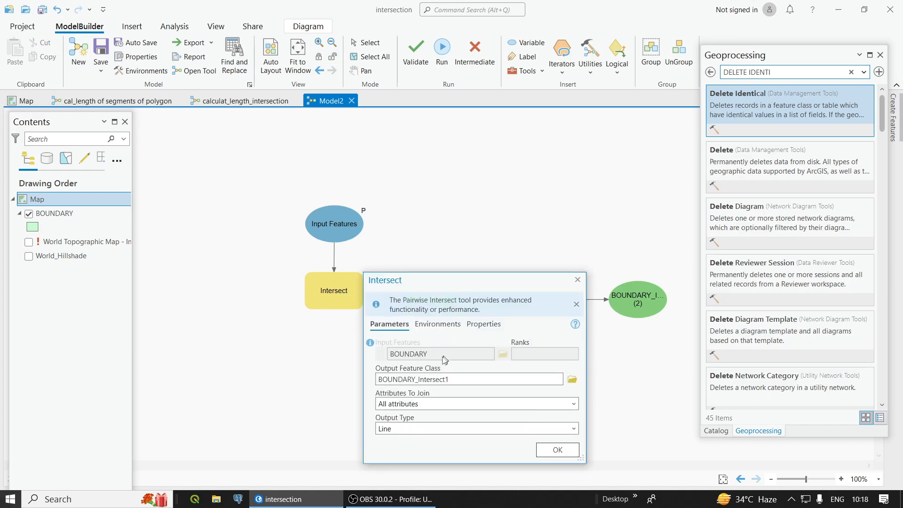
pyautogui.click(577, 280)
pyautogui.rightClick(538, 309)
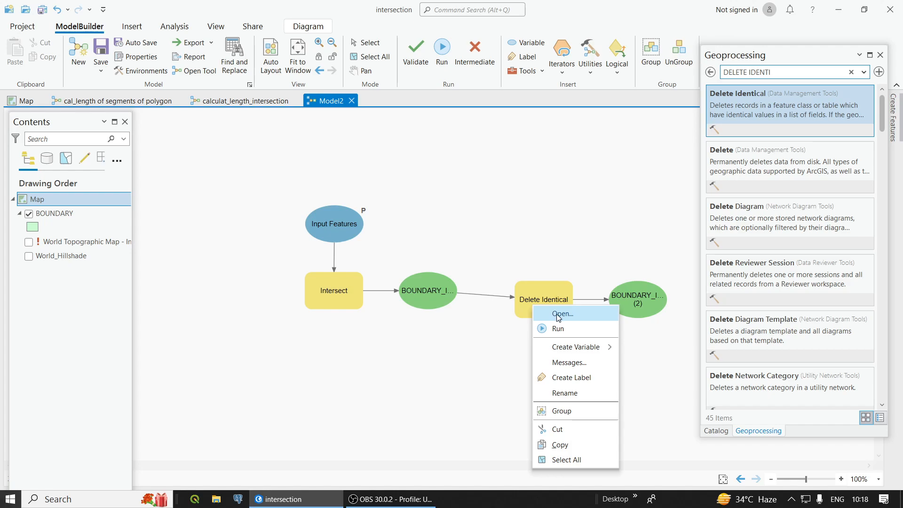
pyautogui.click(557, 315)
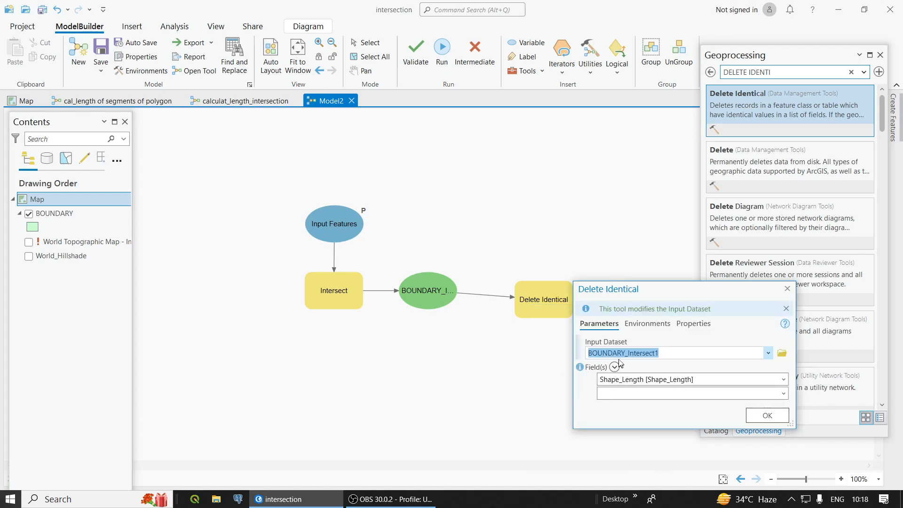
pyautogui.click(769, 420)
# Step: Mark the output of the Delete Identical tool as a model parameter
pyautogui.rightClick(636, 300)
pyautogui.click(672, 326)
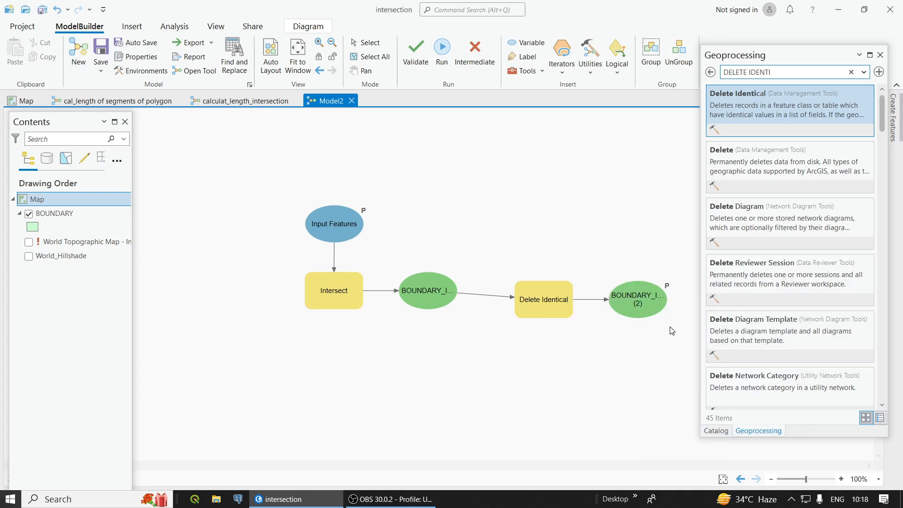
pyautogui.scroll(-1, 596, 258)
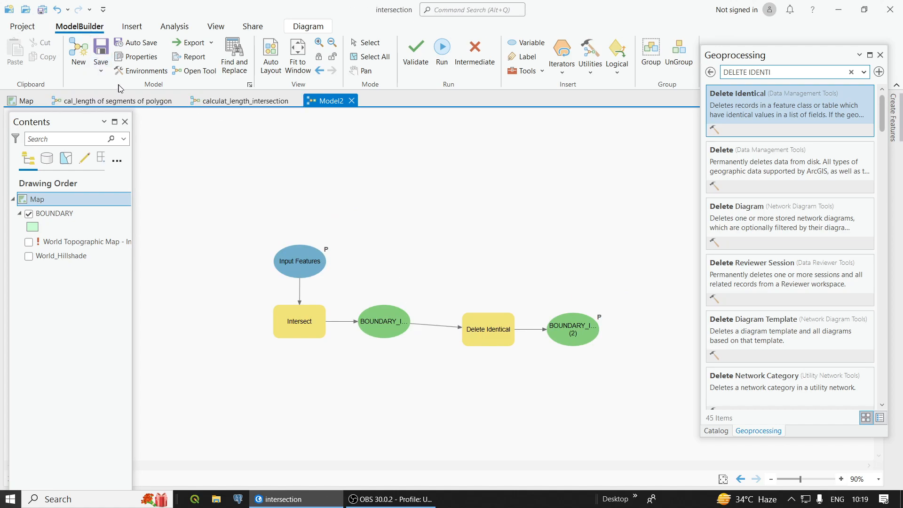
# Step: Save a copy of the model as INTESTCTION_AGAIN in ANAND_MODEL_BUILDER.tbx under F:\08feb24\TOOLS_ANAND\model_builder
pyautogui.click(101, 72)
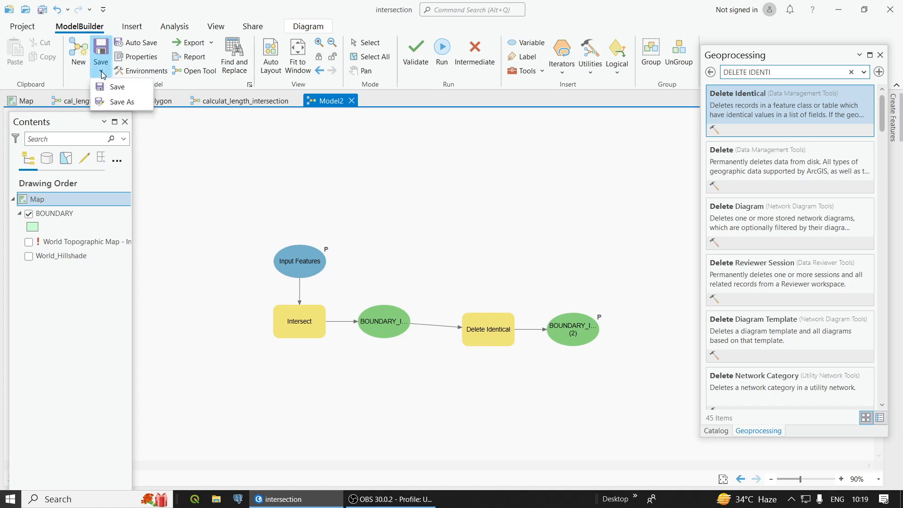
pyautogui.click(121, 101)
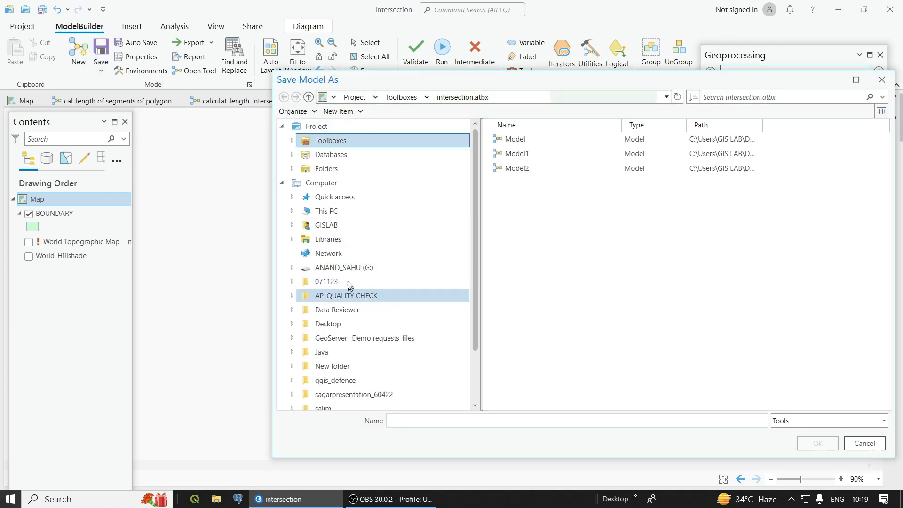
pyautogui.click(345, 210)
pyautogui.click(537, 286)
pyautogui.doubleClick(538, 286)
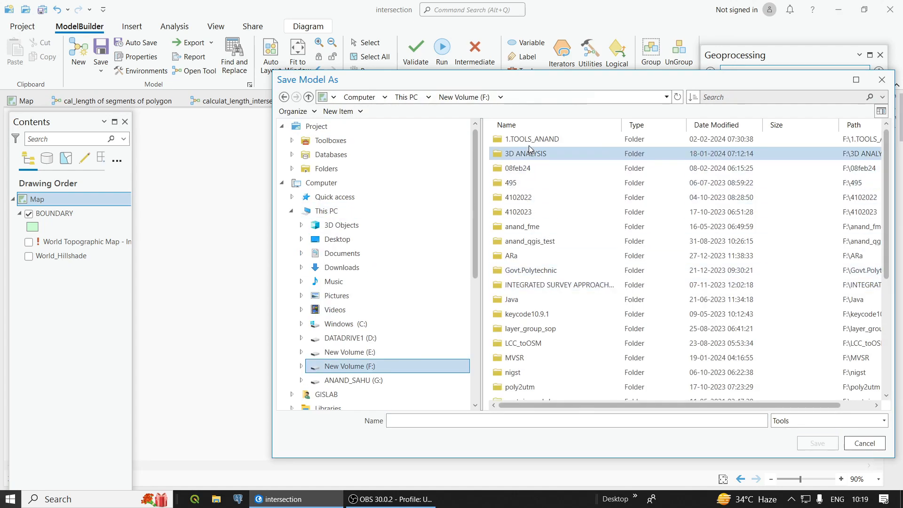
pyautogui.doubleClick(519, 169)
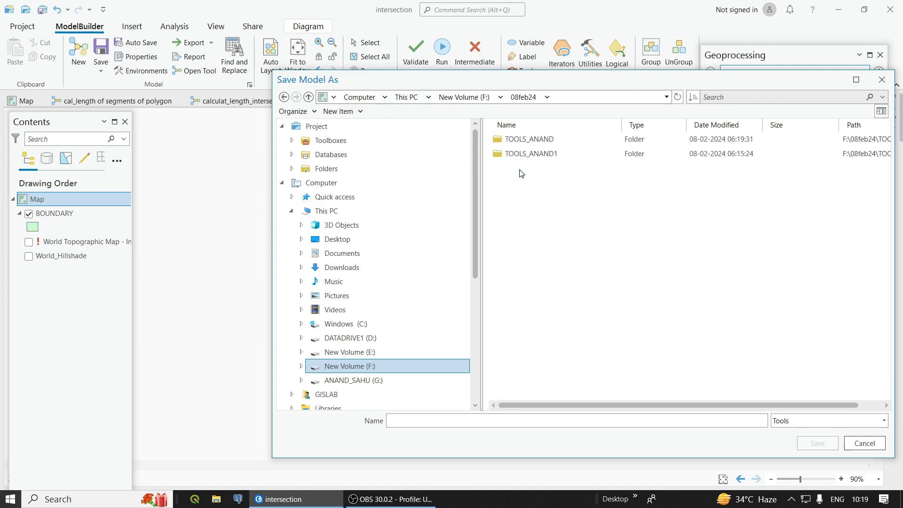
pyautogui.doubleClick(519, 141)
pyautogui.doubleClick(519, 142)
pyautogui.doubleClick(519, 141)
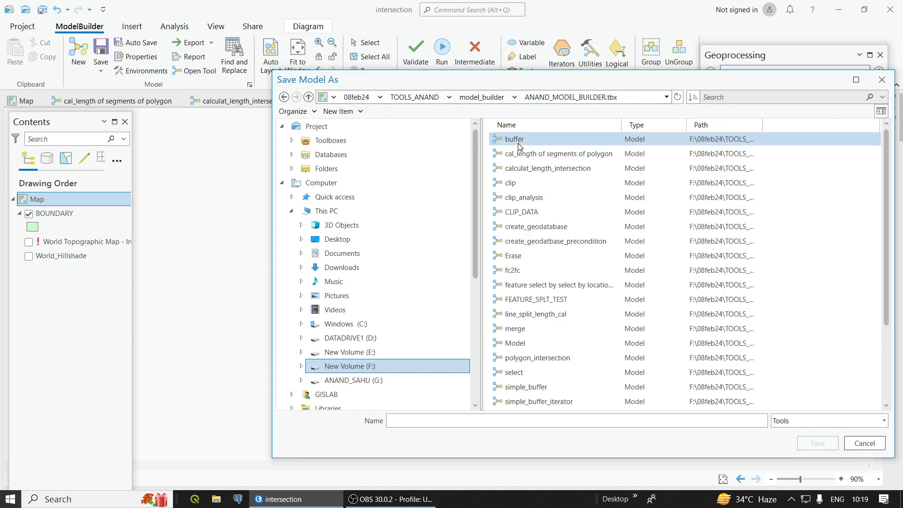
pyautogui.click(478, 419)
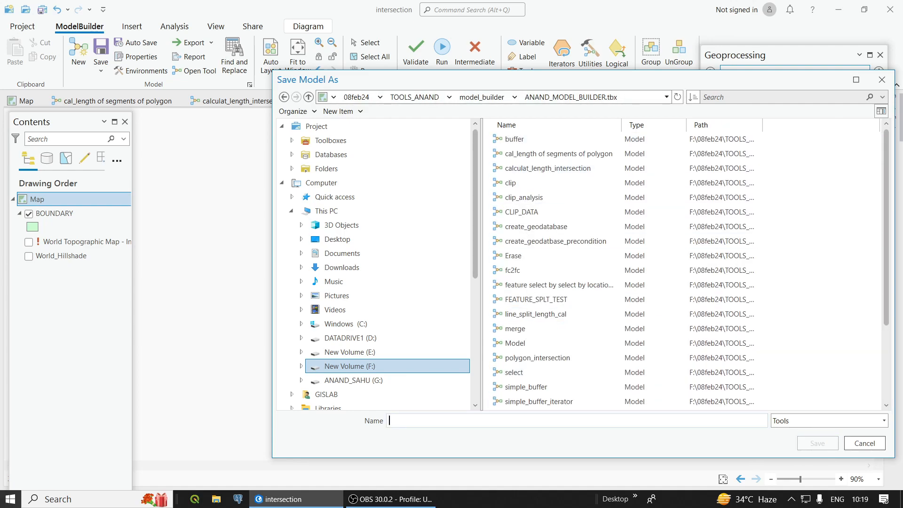
pyautogui.write('INTESTCTI')
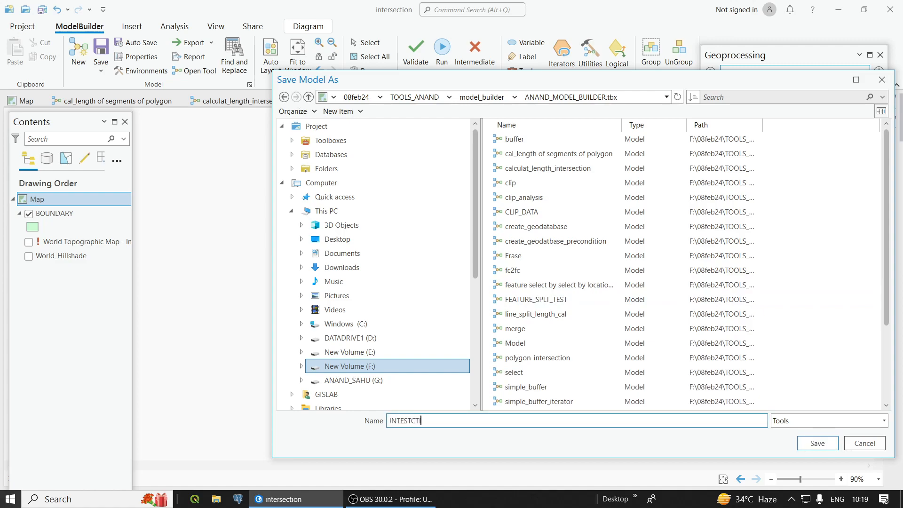
pyautogui.write('ON_AGAIN')
pyautogui.click(816, 443)
# Step: Open the INTESTCTION_AGAIN tool from ANAND_MODEL_BUILDER.tbx in the project's 08feb24\TOOLS_ANAND\model_builder folder
pyautogui.click(717, 431)
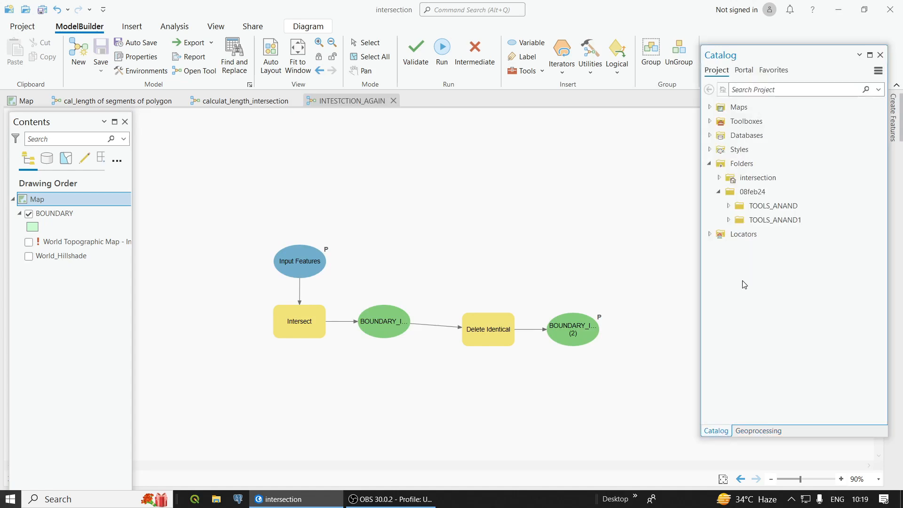
pyautogui.click(727, 207)
pyautogui.click(743, 208)
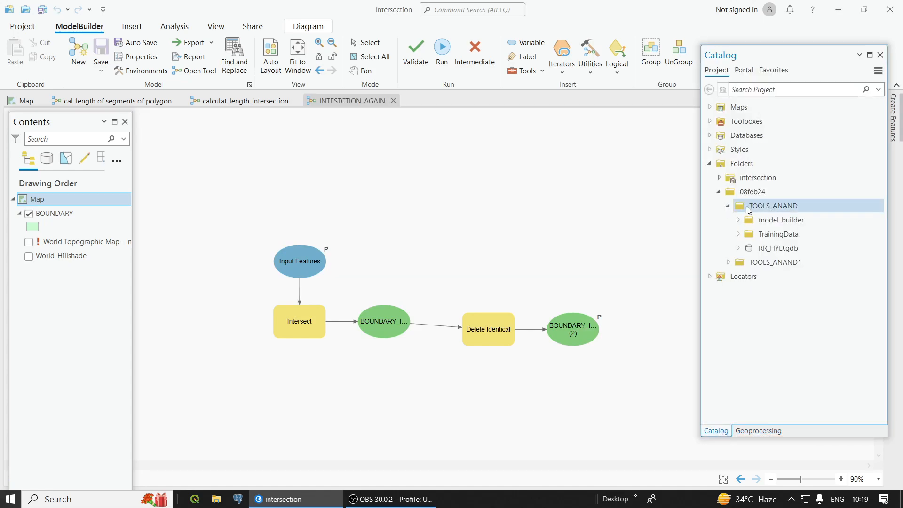
pyautogui.click(771, 219)
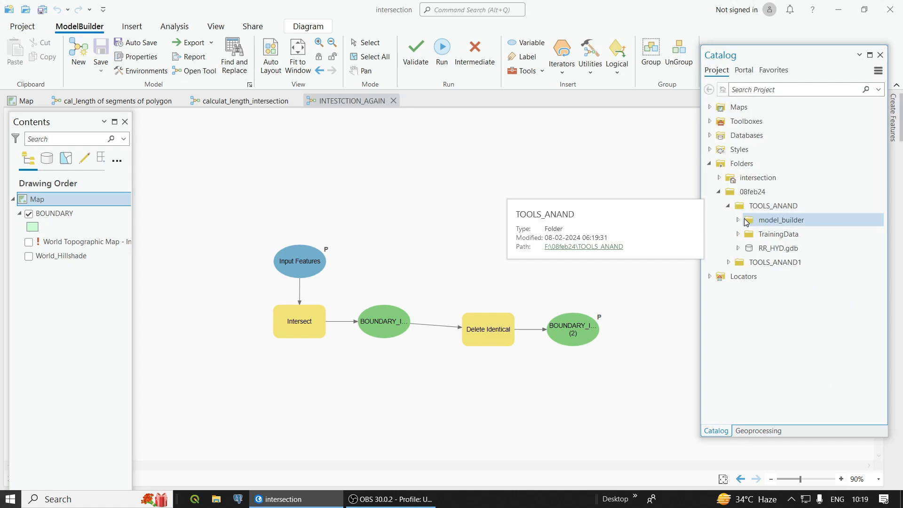
pyautogui.rightClick(763, 220)
pyautogui.click(658, 289)
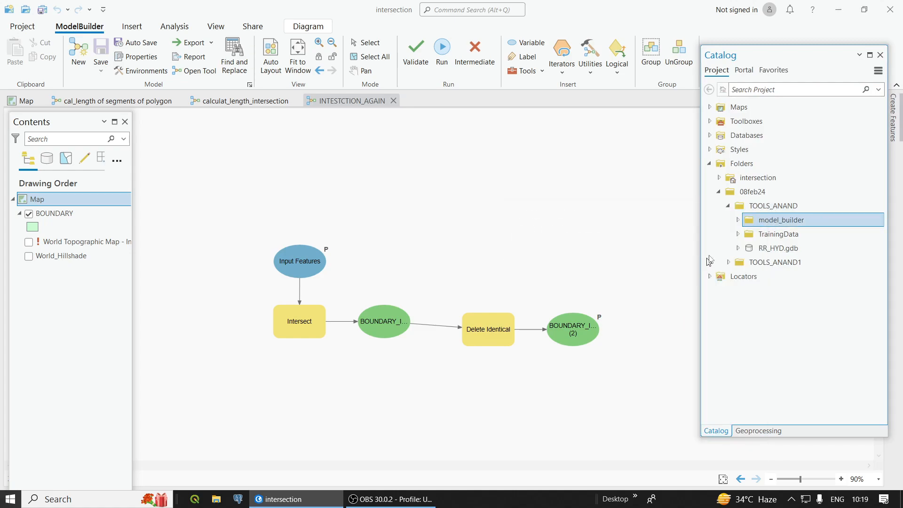
pyautogui.click(737, 220)
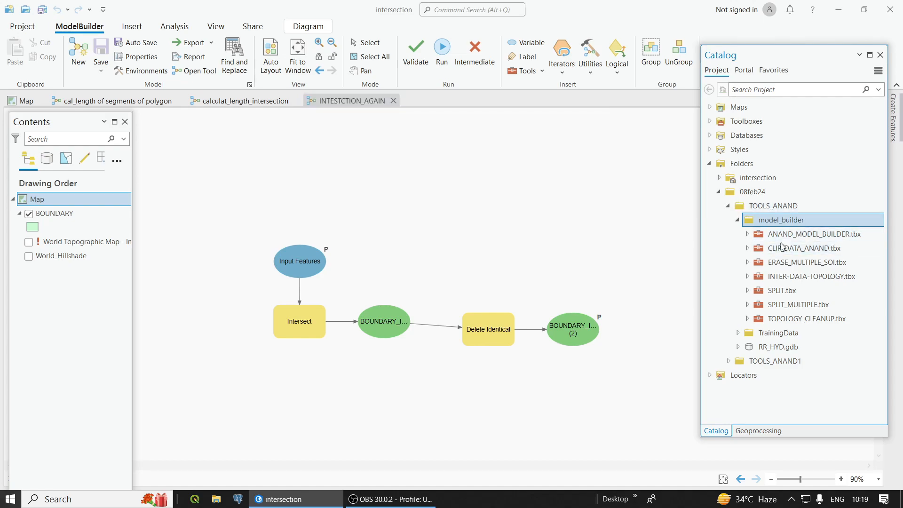
pyautogui.click(748, 234)
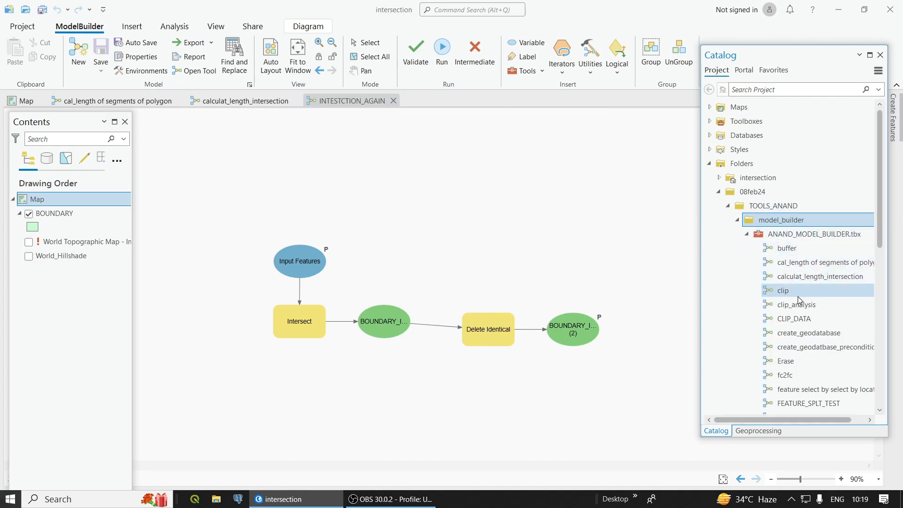
pyautogui.scroll(-2, 806, 301)
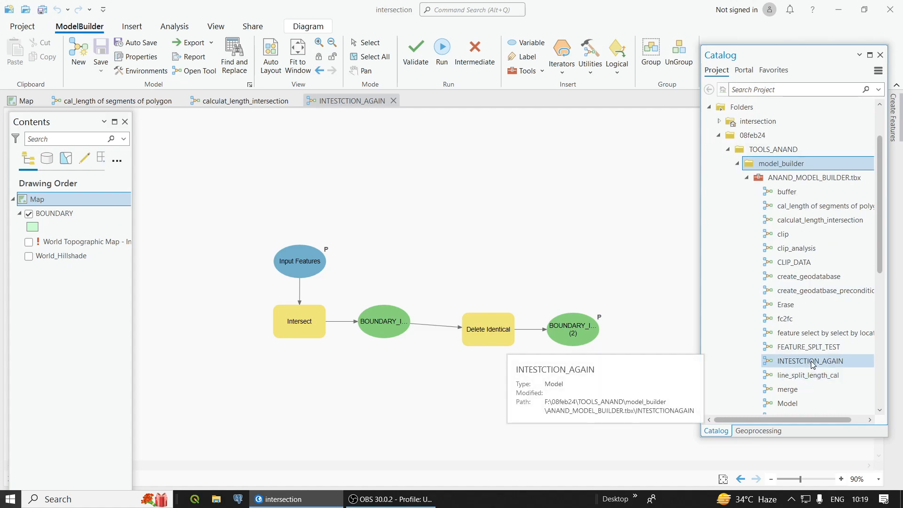
pyautogui.rightClick(811, 362)
pyautogui.click(691, 111)
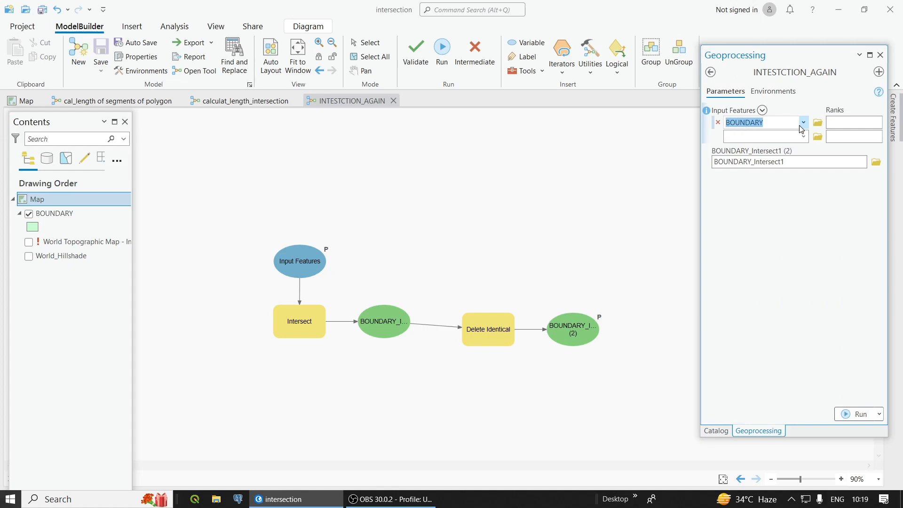
# Step: Switch to the map view and set the tool's output to INTERSECT in the BOUNDARY dataset of F:\08feb24\TOOLS_ANAND\RR_HYD.gdb
pyautogui.click(24, 101)
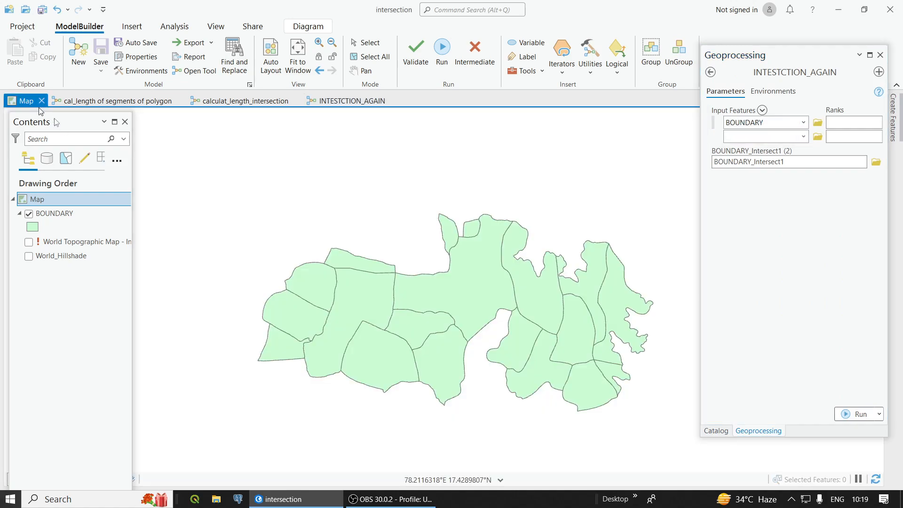
pyautogui.click(875, 162)
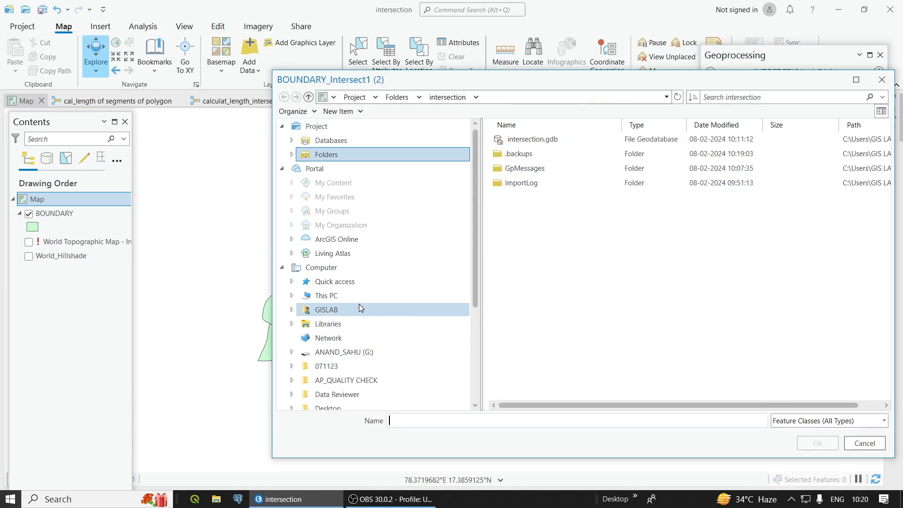
pyautogui.click(329, 296)
pyautogui.doubleClick(555, 287)
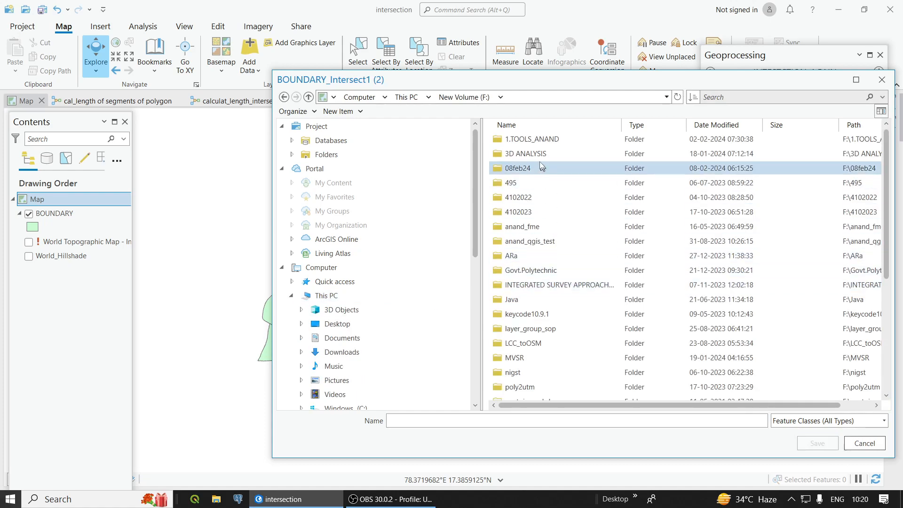
pyautogui.doubleClick(522, 166)
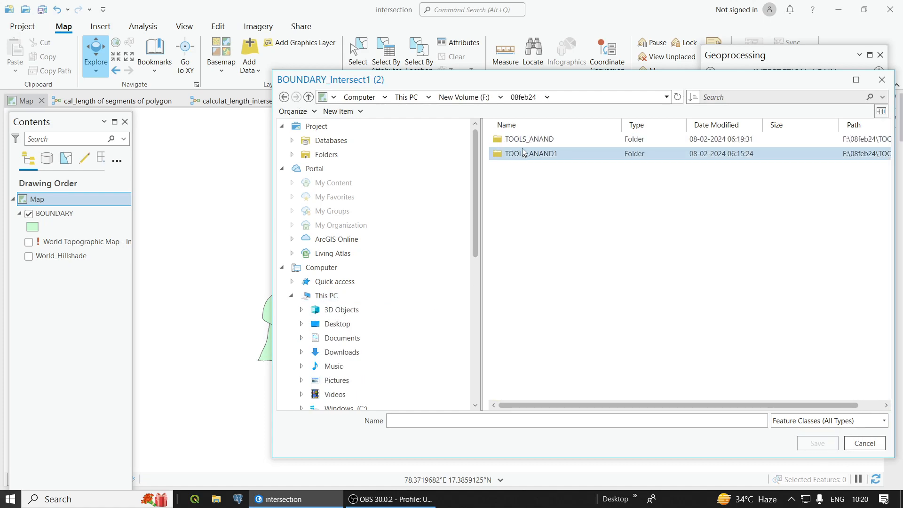
pyautogui.doubleClick(521, 140)
pyautogui.doubleClick(520, 167)
pyautogui.doubleClick(522, 138)
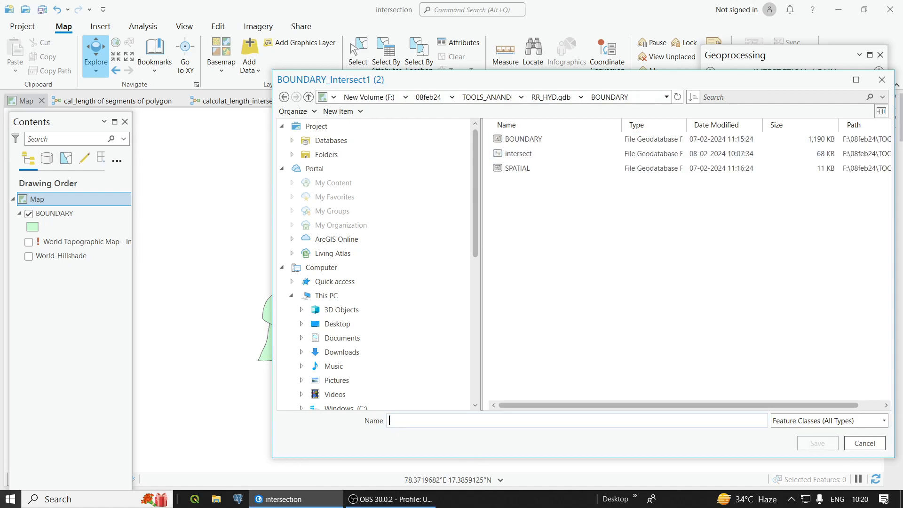
pyautogui.write('INTERSECT')
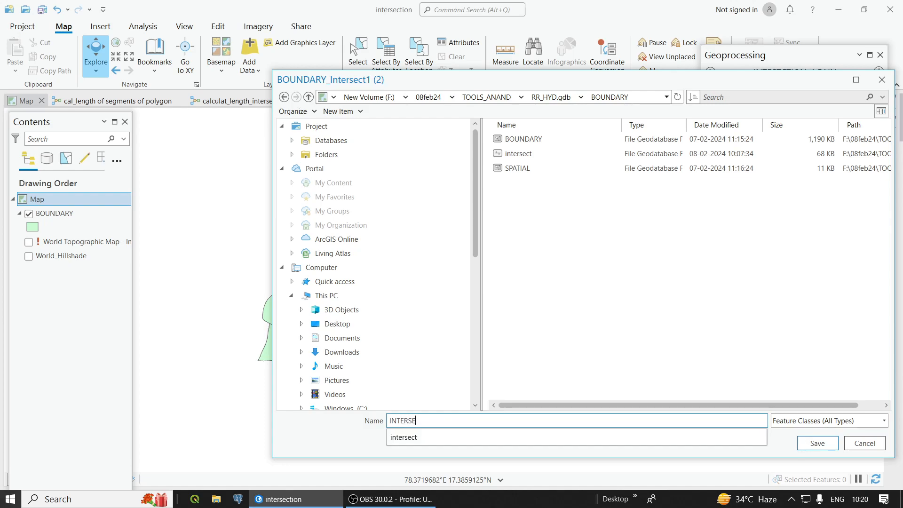
pyautogui.click(813, 445)
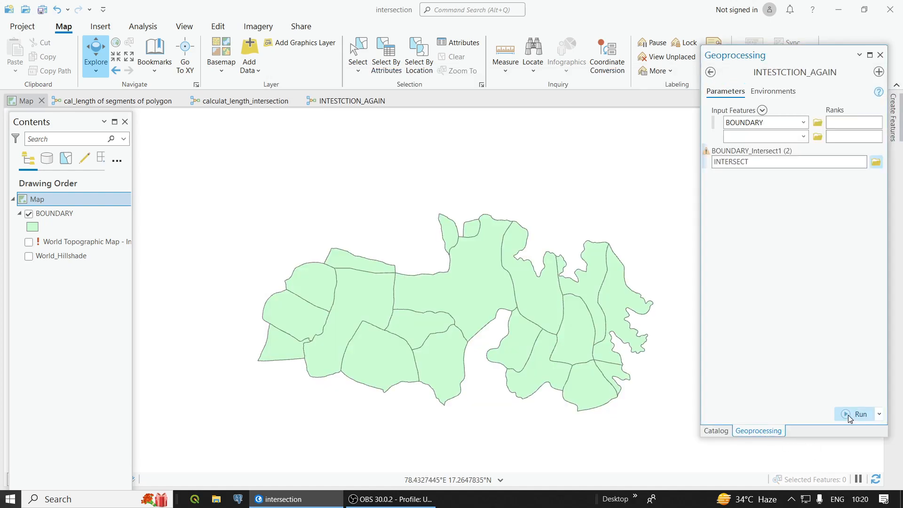
# Step: Rename the tool's output to INTERSECT100, run the tool on BOUNDARY, and dismiss the run details
pyautogui.moveTo(707, 155)
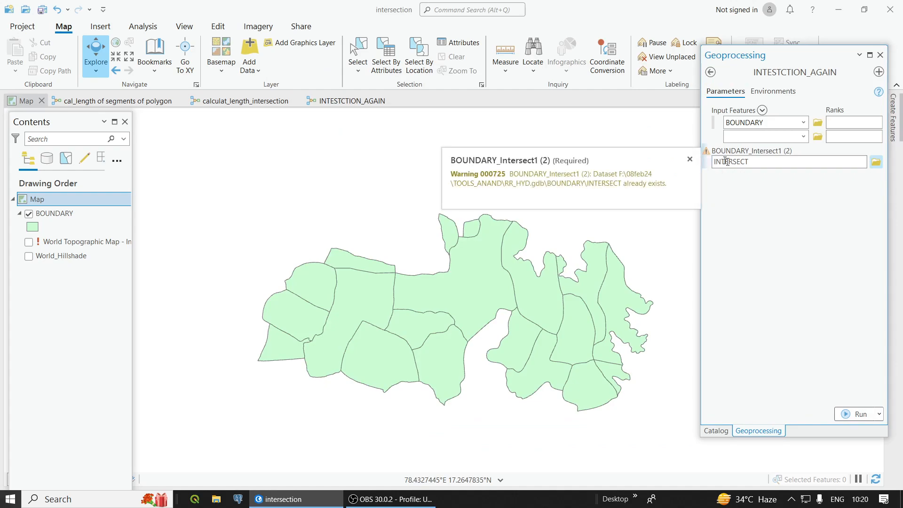
pyautogui.click(718, 160)
pyautogui.write('100')
pyautogui.click(833, 241)
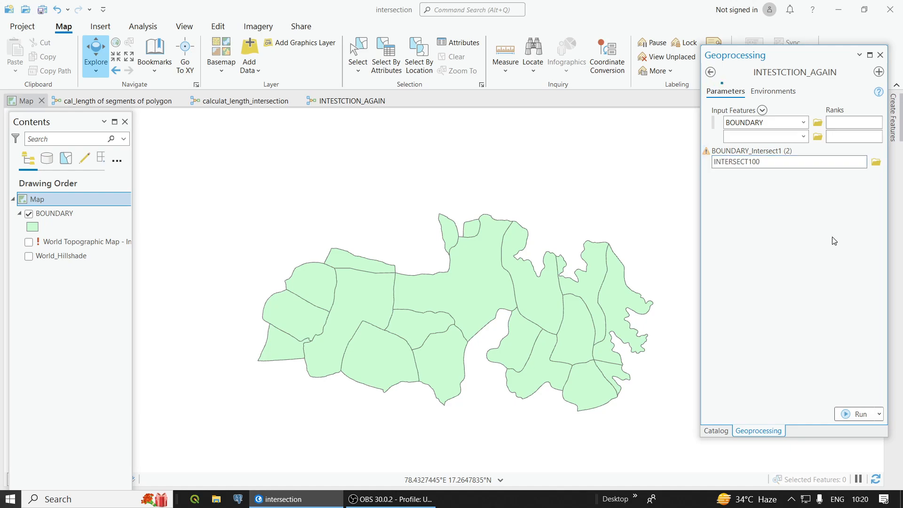
pyautogui.click(850, 415)
pyautogui.moveTo(846, 420)
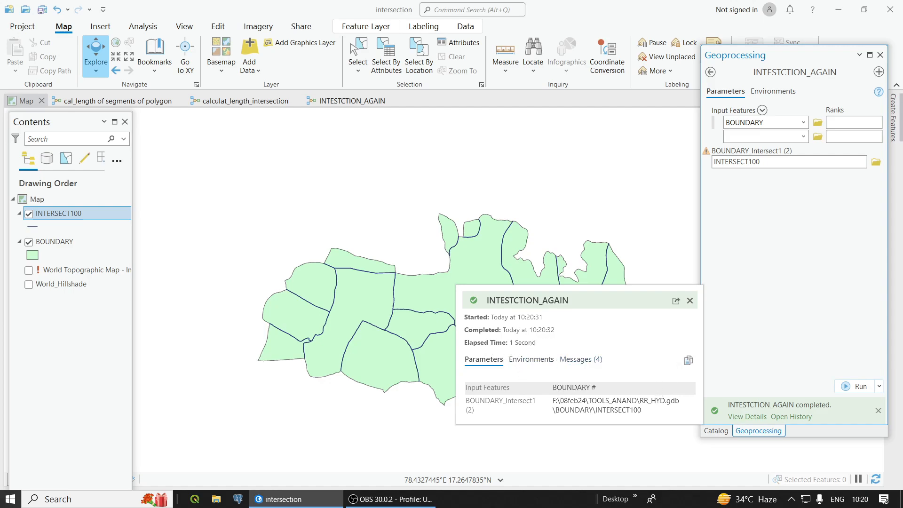
pyautogui.click(689, 300)
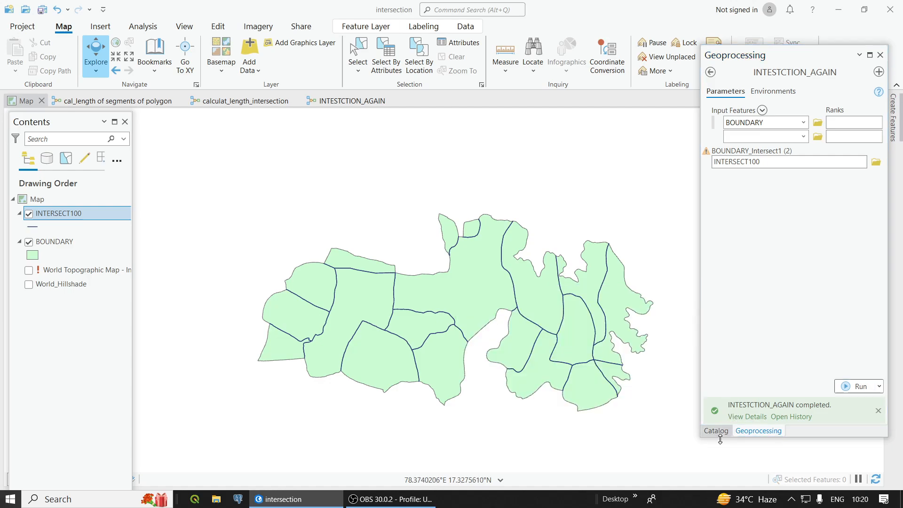
# Step: Add INTERSECT100 from the BOUNDARY dataset in RR_HYD.gdb to the map and remove the older duplicate layer
pyautogui.click(717, 430)
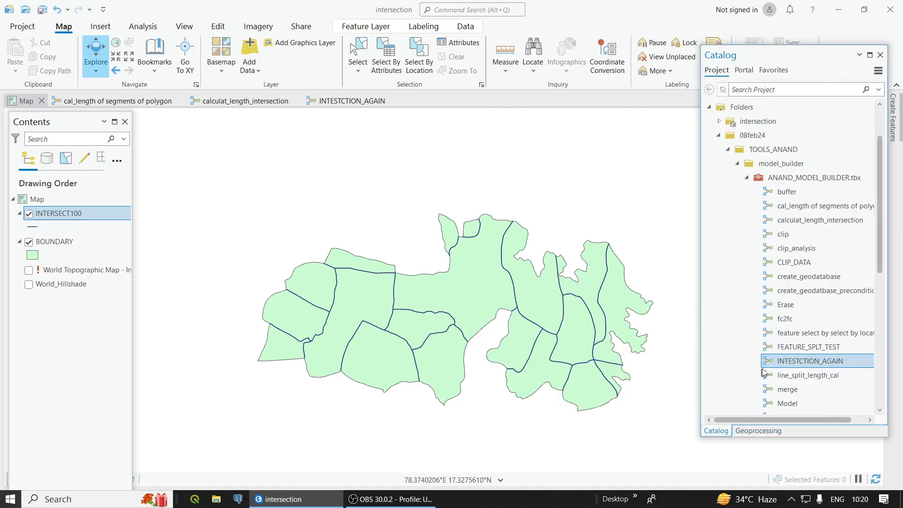
pyautogui.click(747, 180)
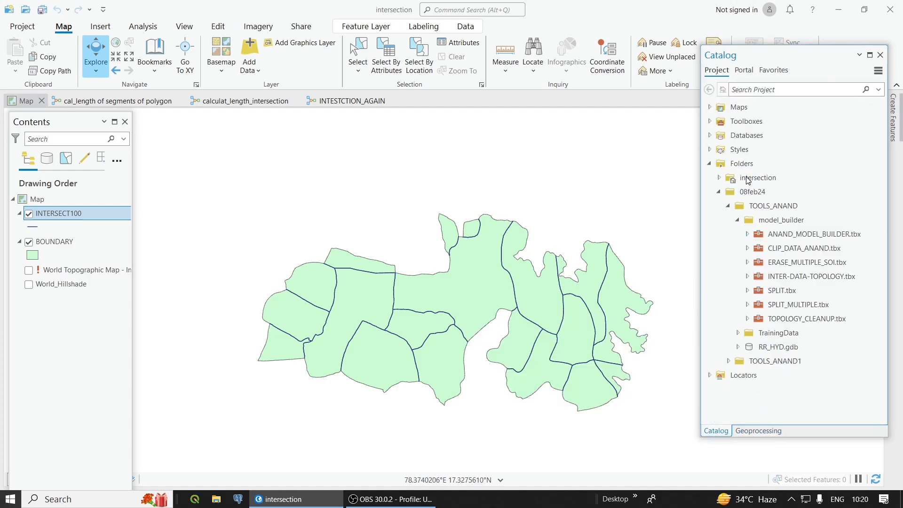
pyautogui.click(739, 347)
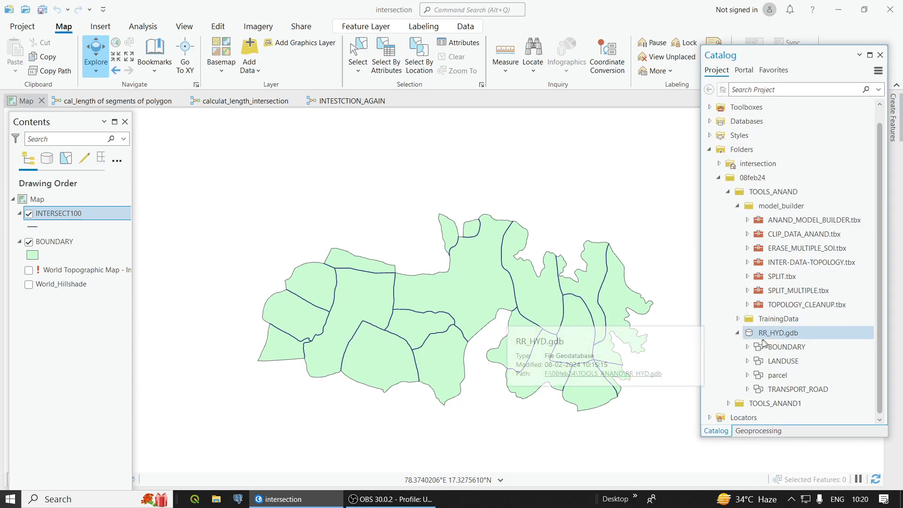
pyautogui.click(748, 347)
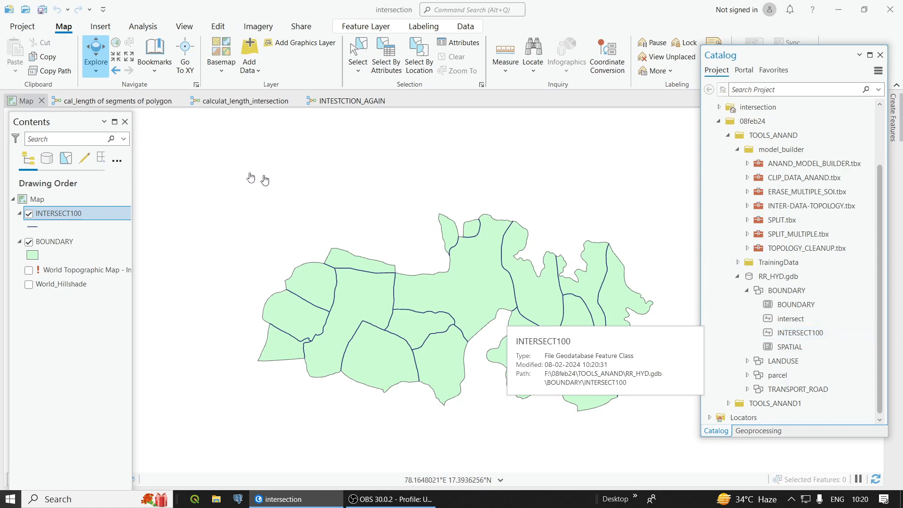
pyautogui.click(23, 101)
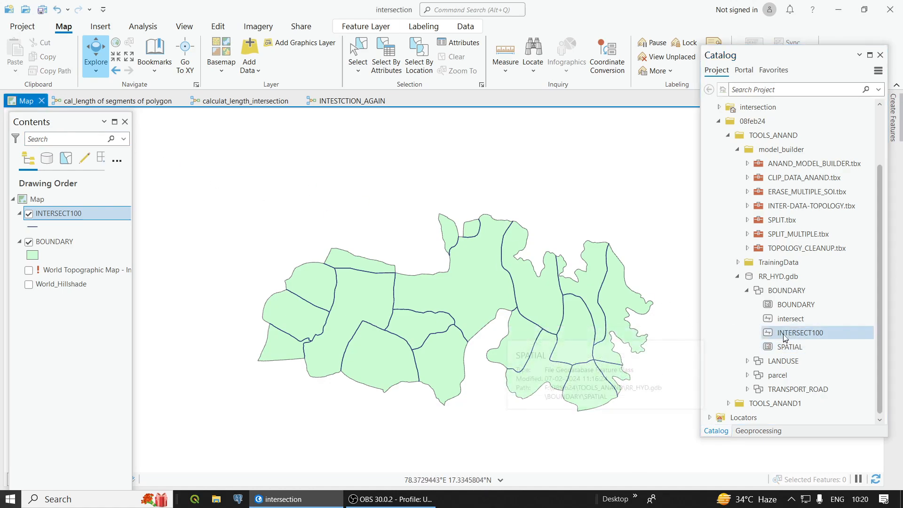
pyautogui.moveTo(780, 333); pyautogui.dragTo(537, 238)
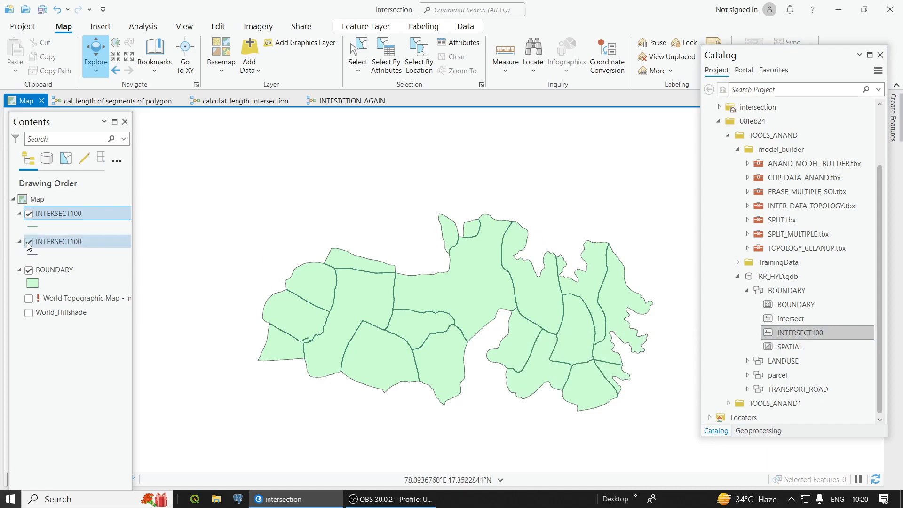
pyautogui.rightClick(55, 240)
pyautogui.click(88, 102)
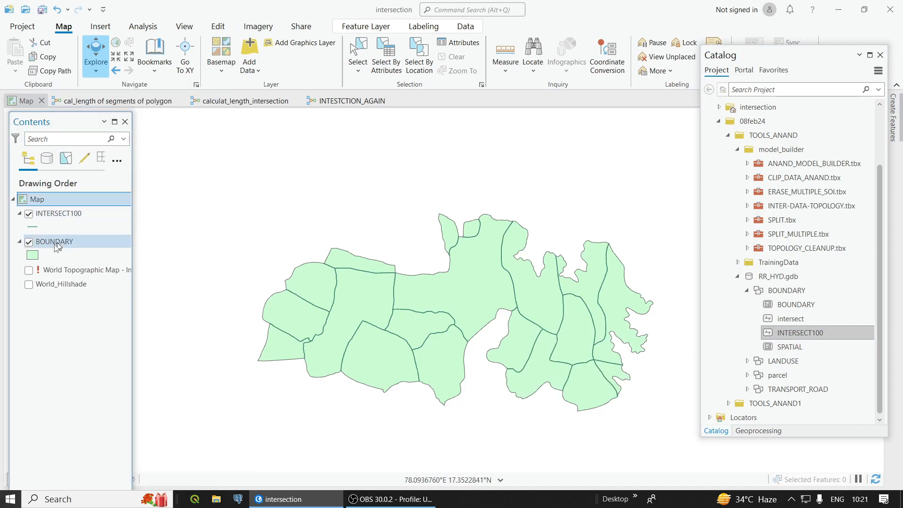
# Step: Hide the BOUNDARY layer to examine the INTERSECT100 lines alone, and show it again
pyautogui.click(29, 241)
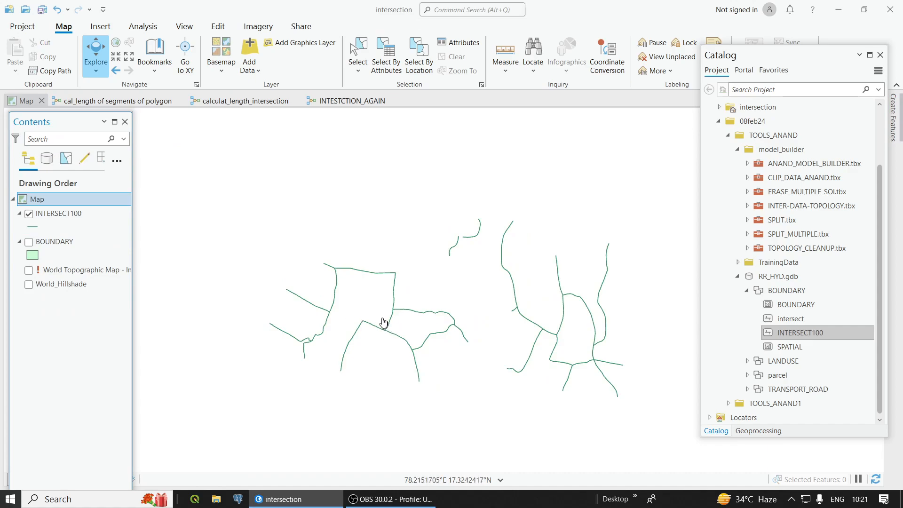
pyautogui.click(29, 241)
pyautogui.scroll(3, 287, 313)
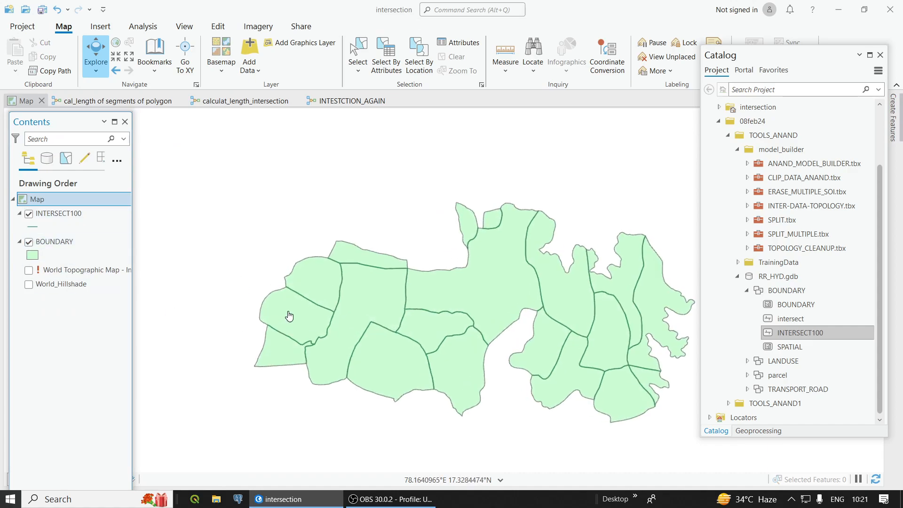
# Step: Symbolize the INTERSECT100 lines with the first Highway symbol from the ArcGIS 2D gallery
pyautogui.click(32, 227)
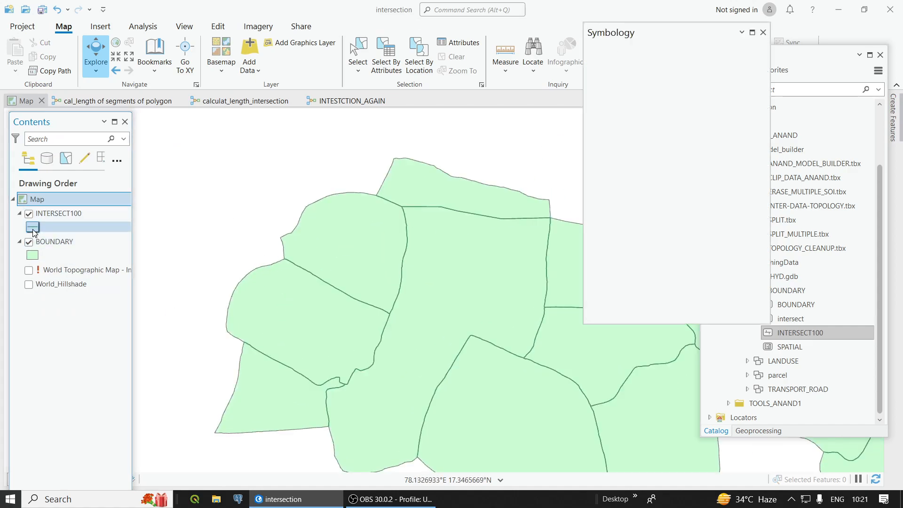
pyautogui.click(614, 150)
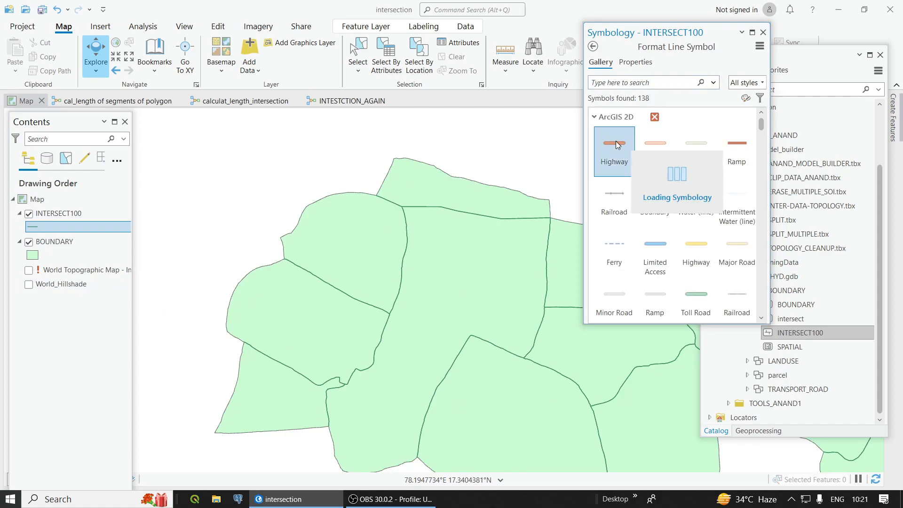
pyautogui.click(763, 33)
pyautogui.scroll(-3, 465, 283)
pyautogui.scroll(2, 447, 257)
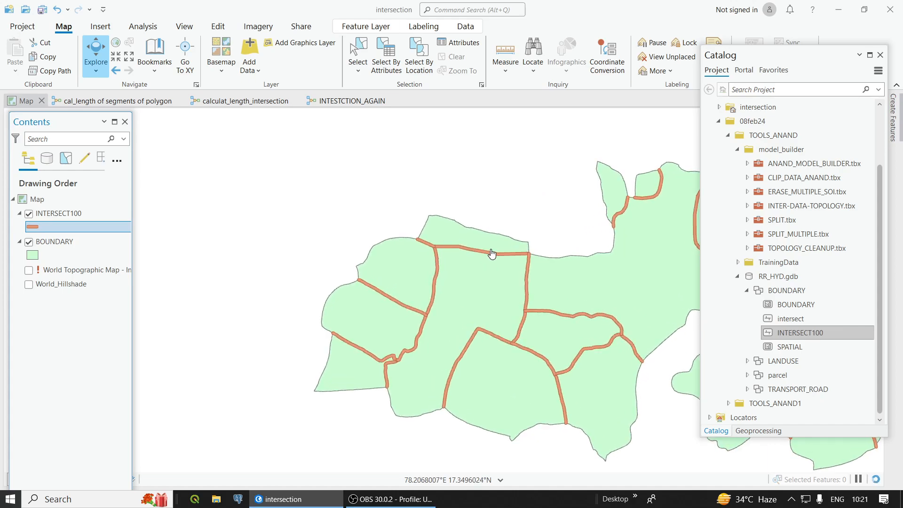
# Step: Turn on labels for the INTERSECT100 layer
pyautogui.rightClick(67, 226)
pyautogui.click(57, 213)
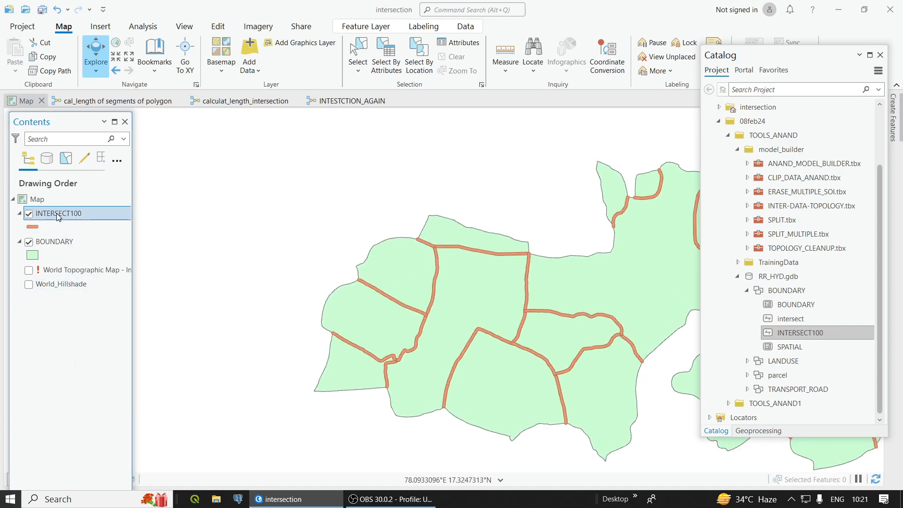
pyautogui.rightClick(57, 213)
pyautogui.click(92, 304)
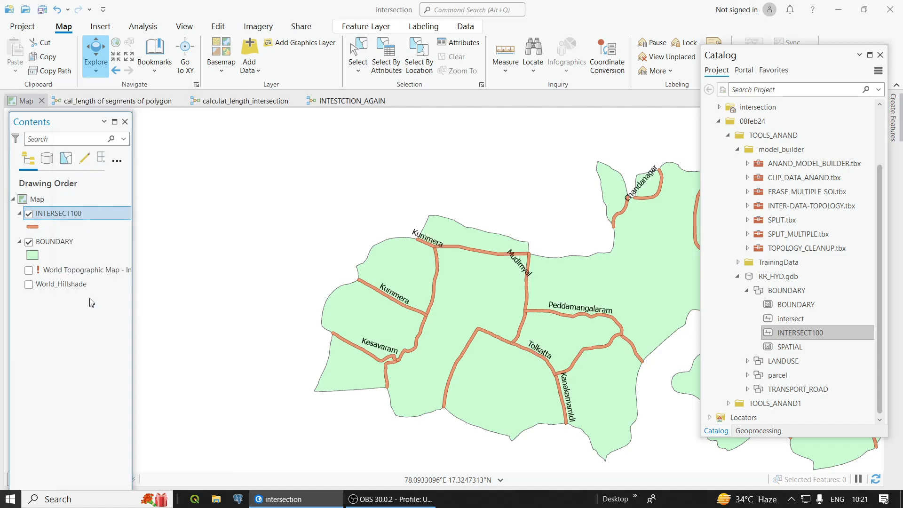
# Step: Set the INTERSECT100 label expression to $feature.Shape_Length in Arcade, apply it, and save the project
pyautogui.rightClick(84, 216)
pyautogui.click(126, 319)
pyautogui.hotkey('ctrl', 'a')
pyautogui.press('BackSpace')
pyautogui.scroll(-5, 541, 244)
pyautogui.doubleClick(496, 258)
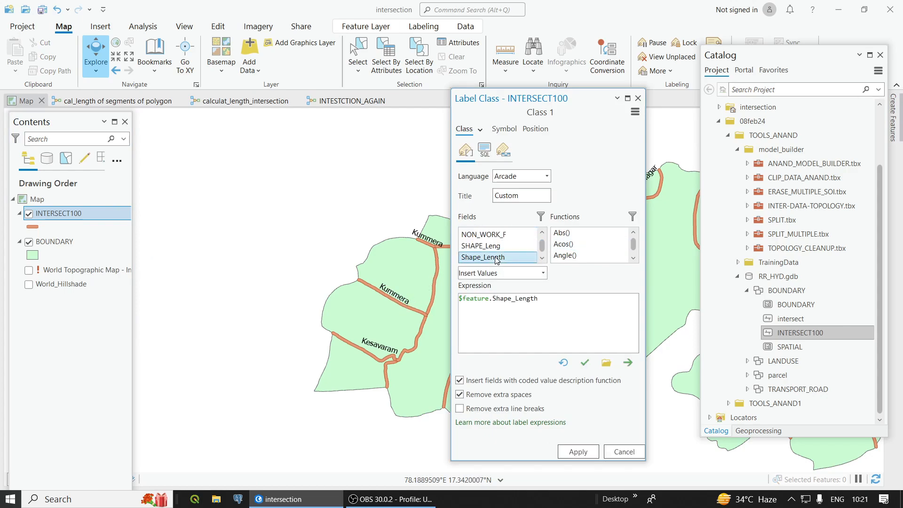
pyautogui.click(563, 452)
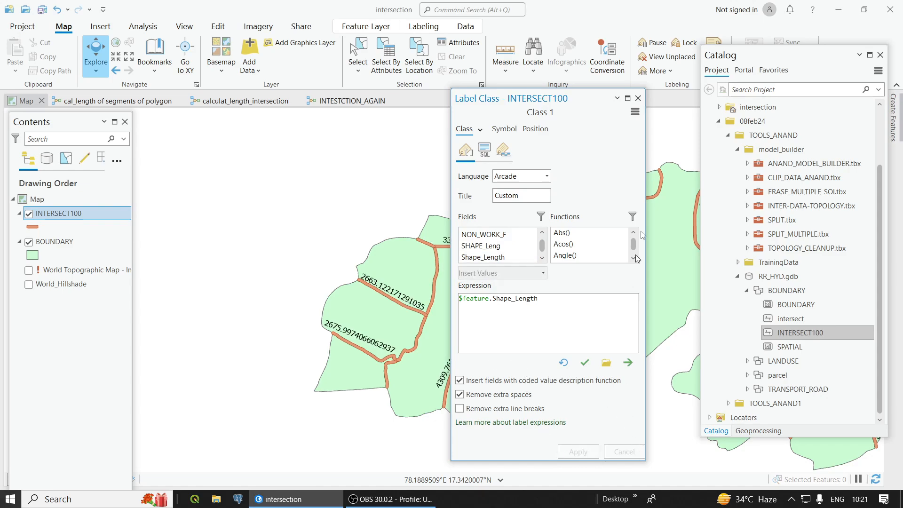
pyautogui.click(637, 98)
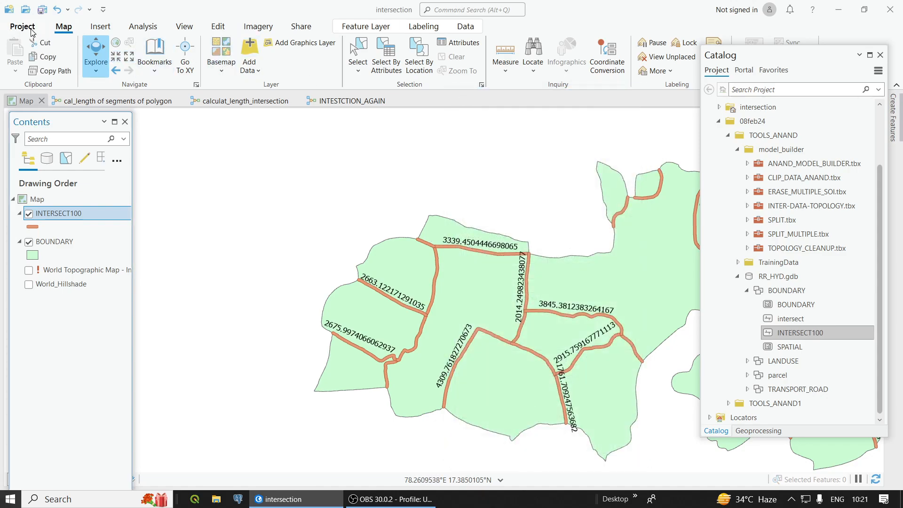
pyautogui.click(31, 29)
pyautogui.click(17, 97)
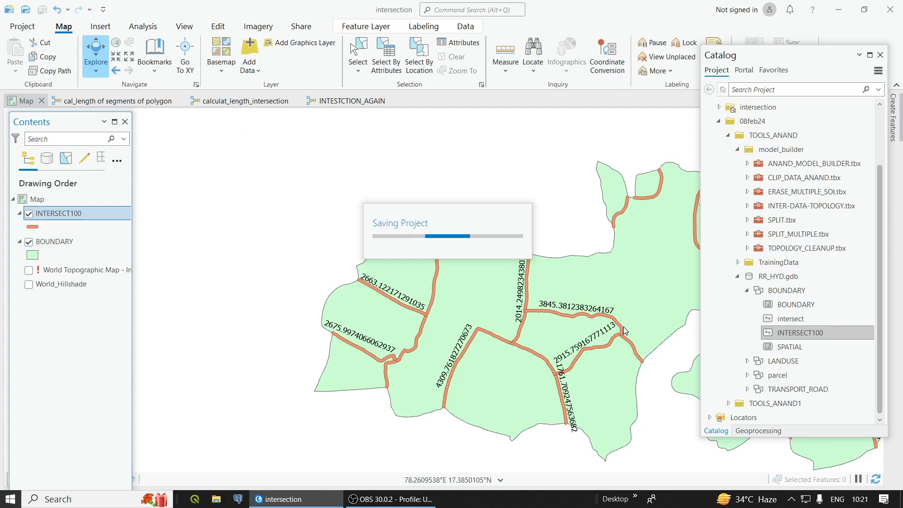
# Step: Examine the length labels on the shared boundary segments across the map, including the short segments at polygon corners
pyautogui.scroll(1, 470, 255)
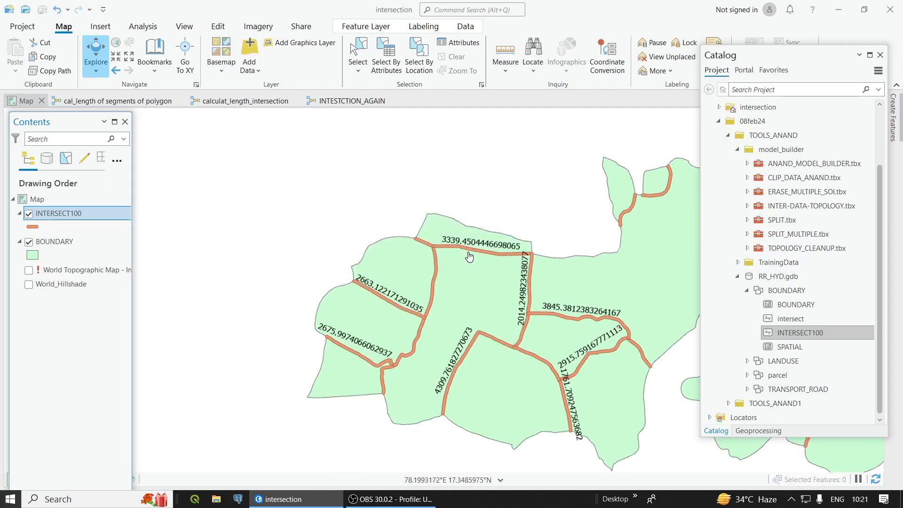
pyautogui.scroll(2, 469, 256)
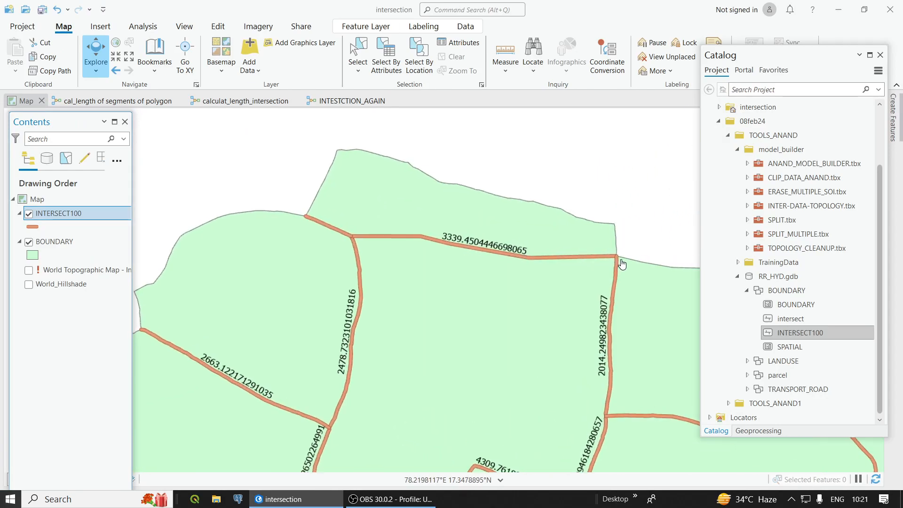
pyautogui.scroll(2, 621, 262)
pyautogui.scroll(-2, 517, 264)
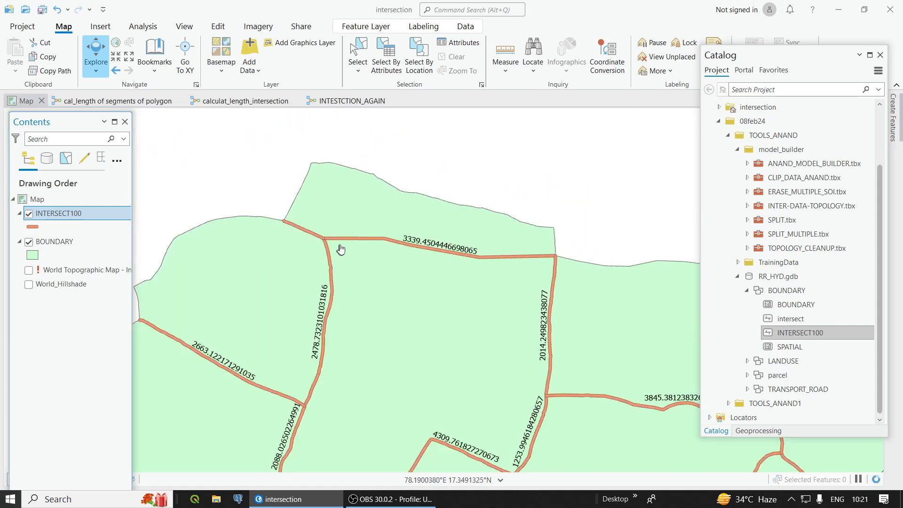
pyautogui.scroll(2, 309, 220)
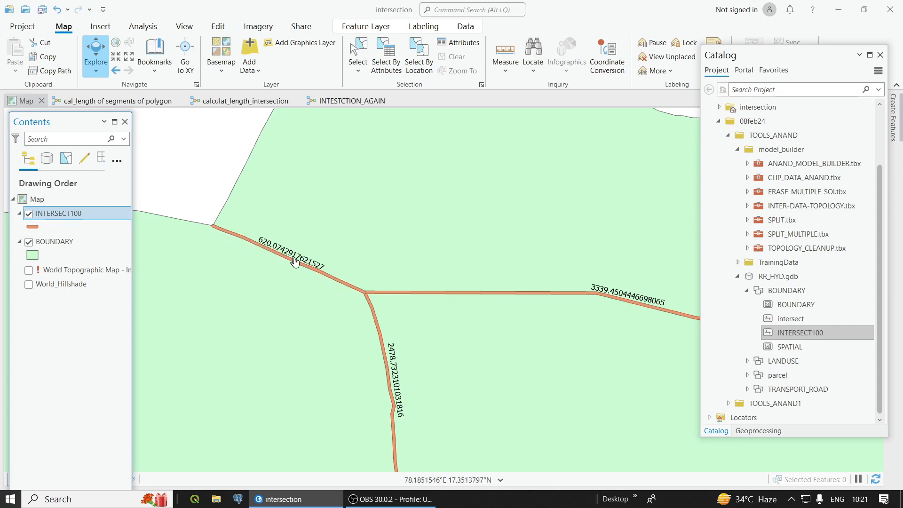
pyautogui.scroll(-2, 595, 354)
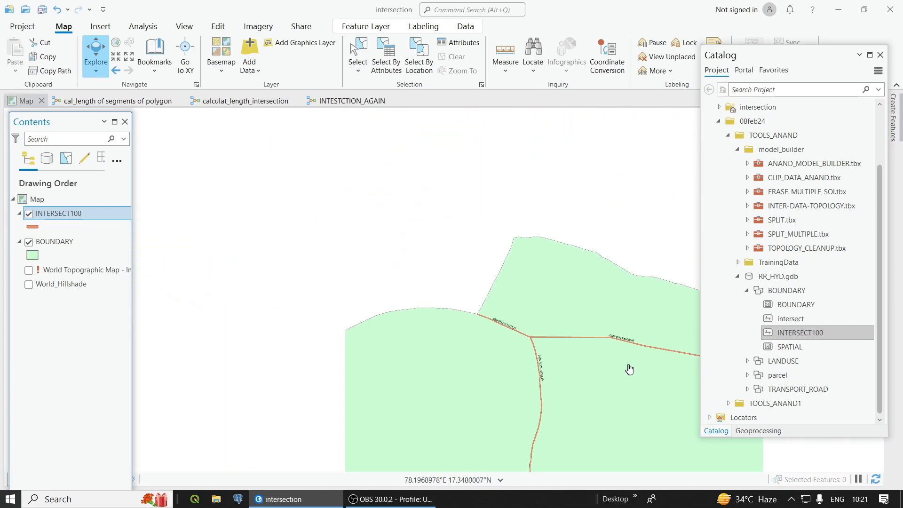
pyautogui.scroll(2, 683, 362)
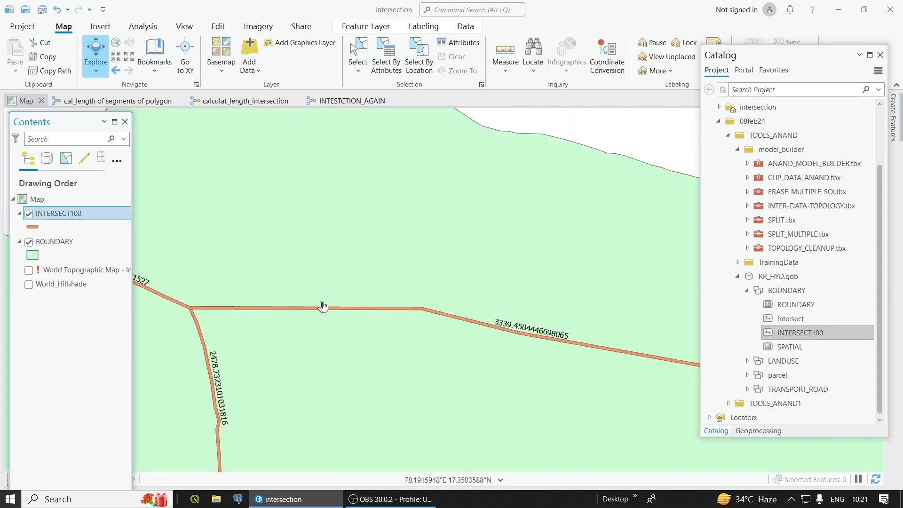
pyautogui.scroll(-3, 582, 369)
pyautogui.scroll(2, 656, 361)
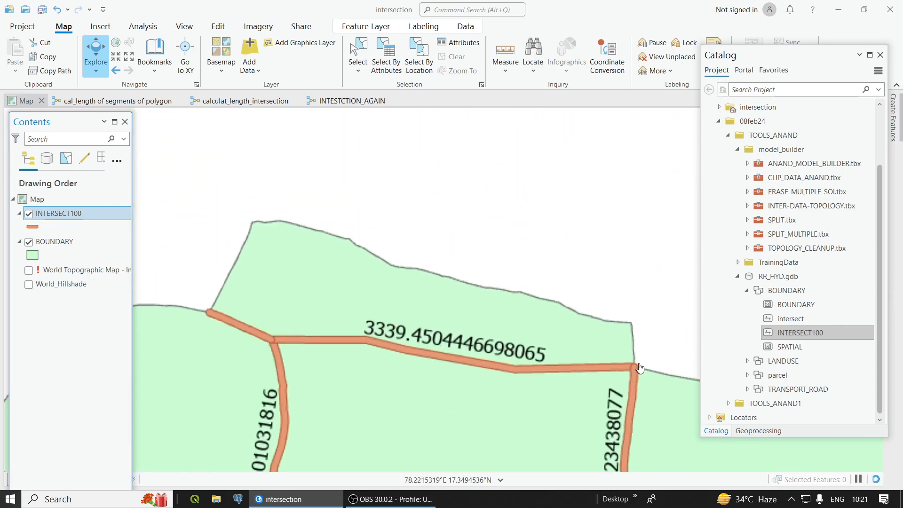
pyautogui.scroll(-3, 570, 376)
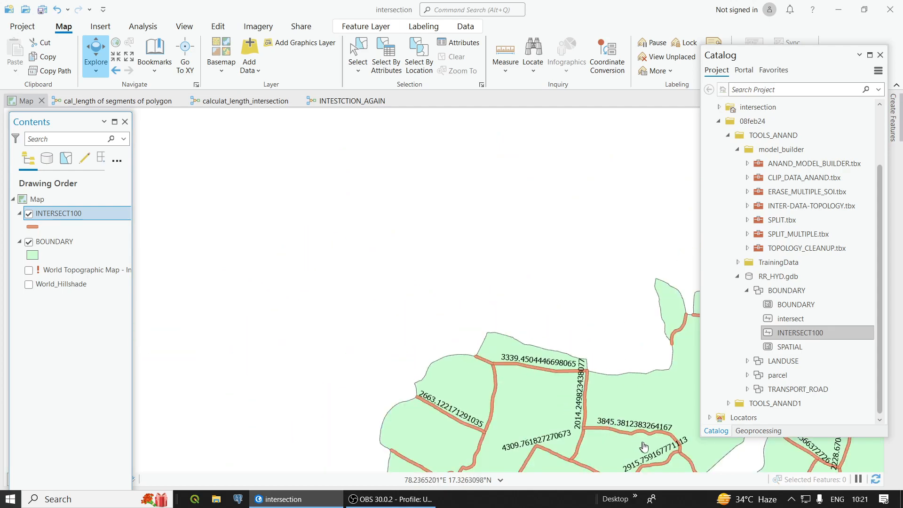
pyautogui.scroll(2, 606, 430)
pyautogui.scroll(-2, 596, 459)
pyautogui.scroll(5, 635, 450)
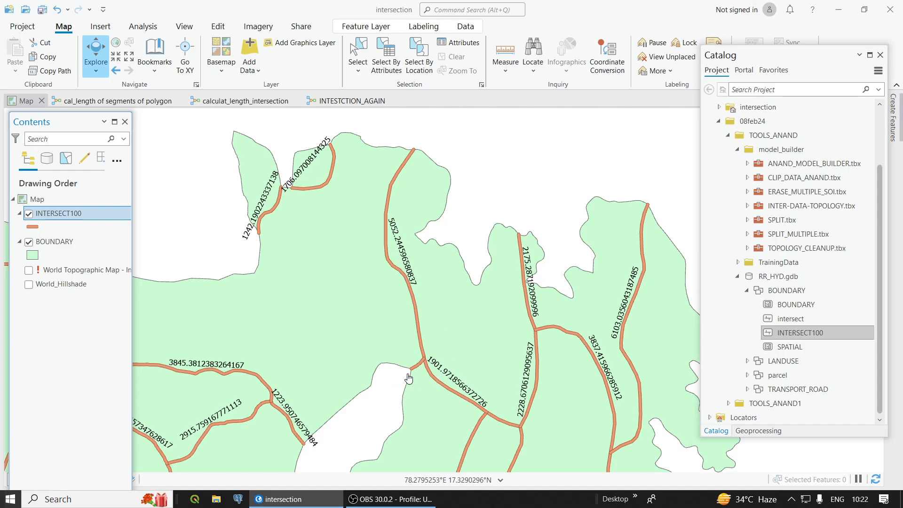
pyautogui.scroll(5, 408, 378)
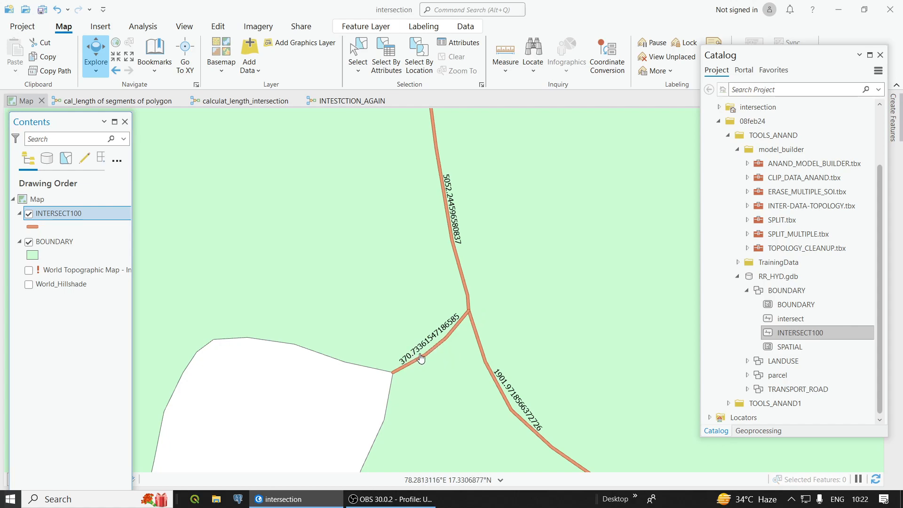
pyautogui.scroll(-10, 421, 358)
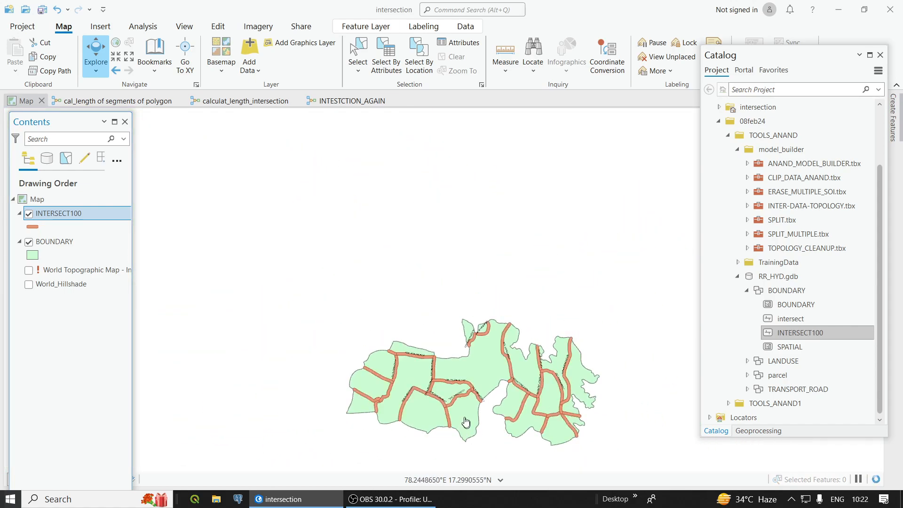
pyautogui.scroll(2, 526, 416)
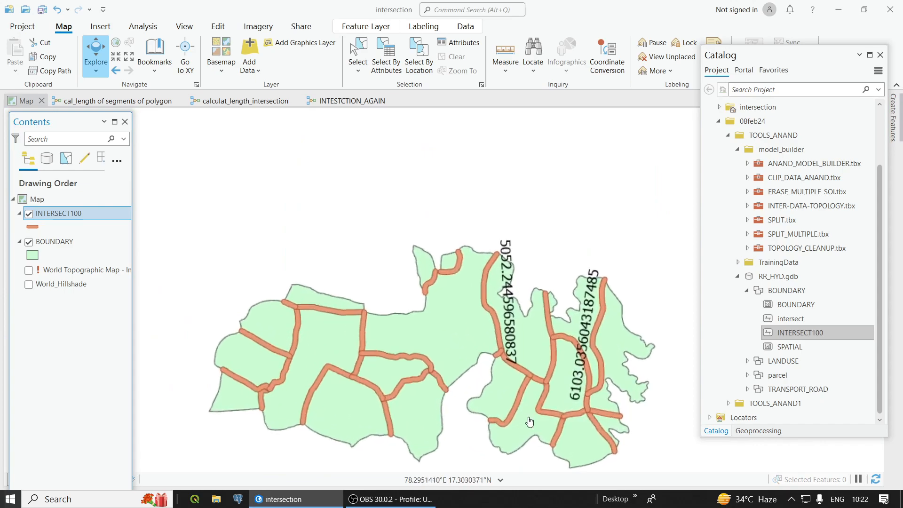
pyautogui.scroll(-2, 426, 397)
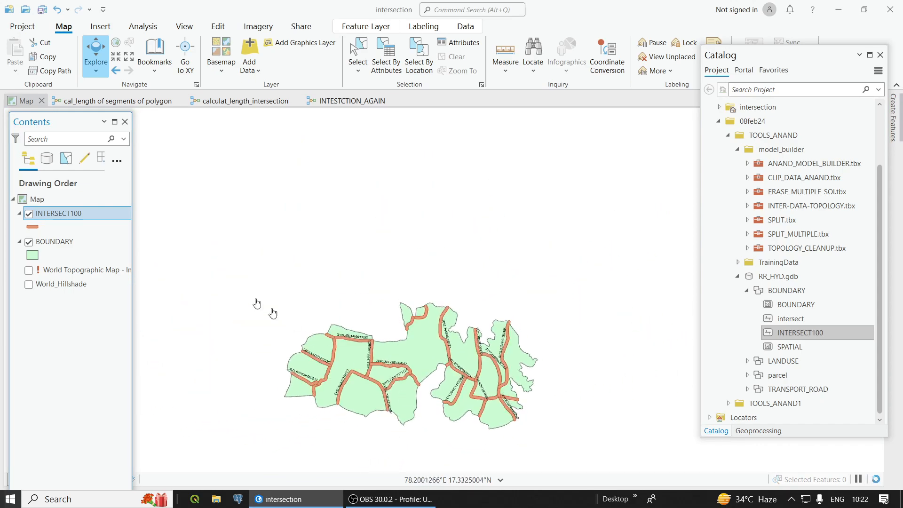
# Step: Open the INTERSECT100 attribute table and look through its records
pyautogui.rightClick(97, 213)
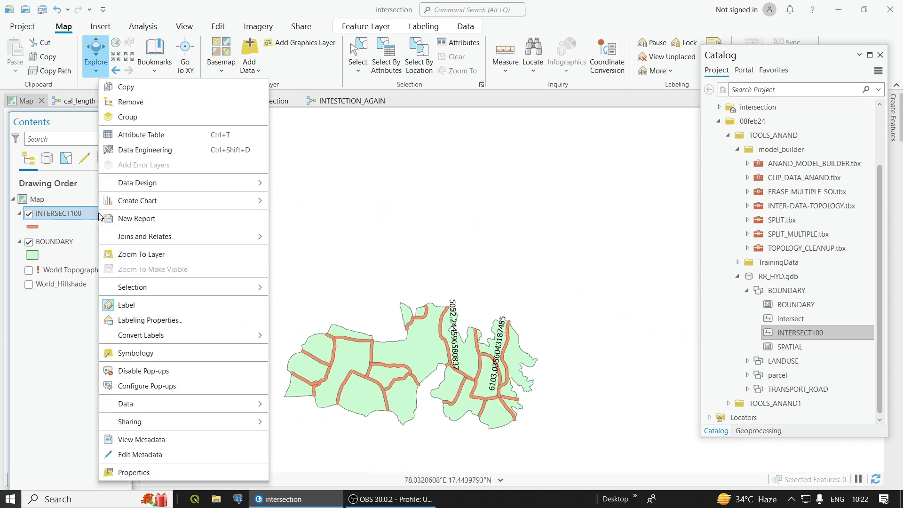
pyautogui.click(134, 136)
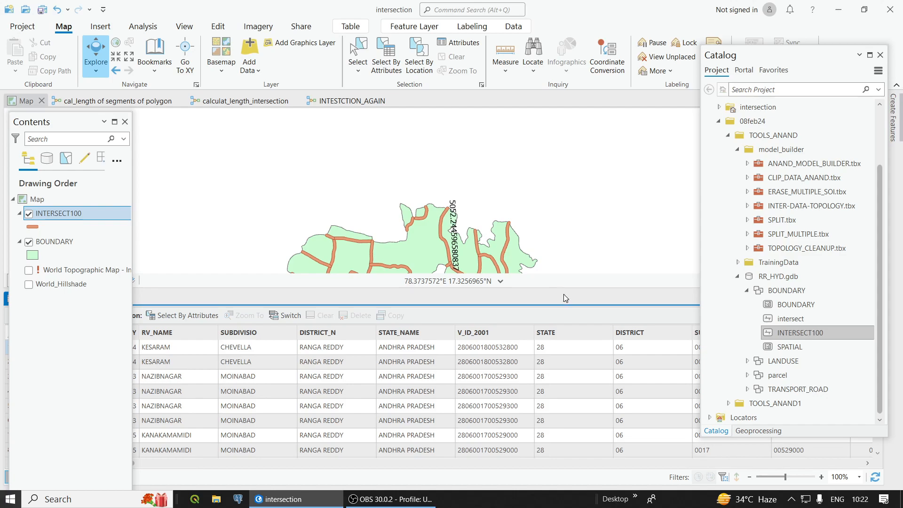
pyautogui.scroll(-5, 468, 372)
pyautogui.scroll(5, 468, 372)
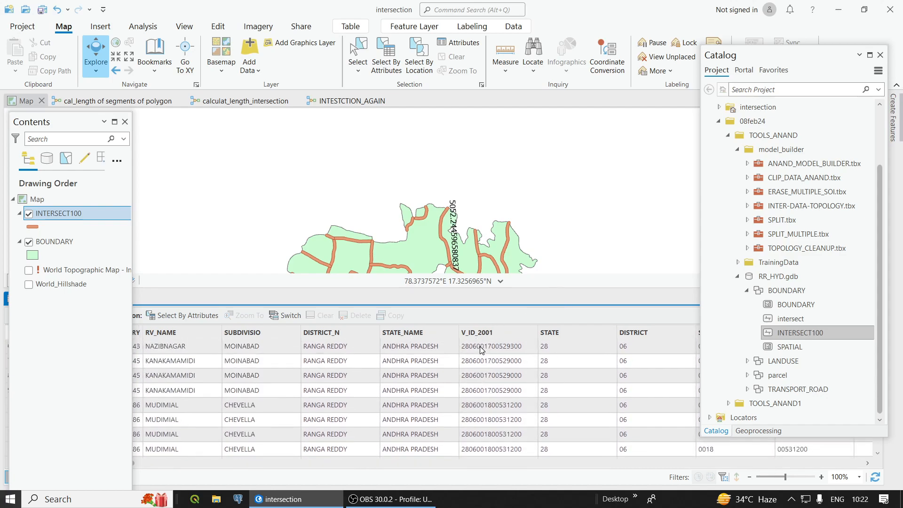
# Step: Open the Intersect tool's parameters in the calculat_length_intersection model and review the Attributes To Join options without changing them
pyautogui.click(331, 100)
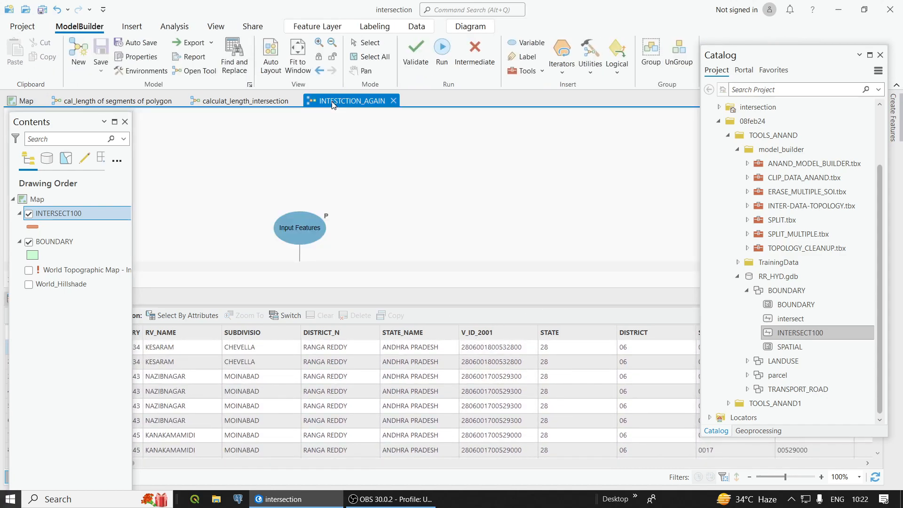
pyautogui.click(264, 99)
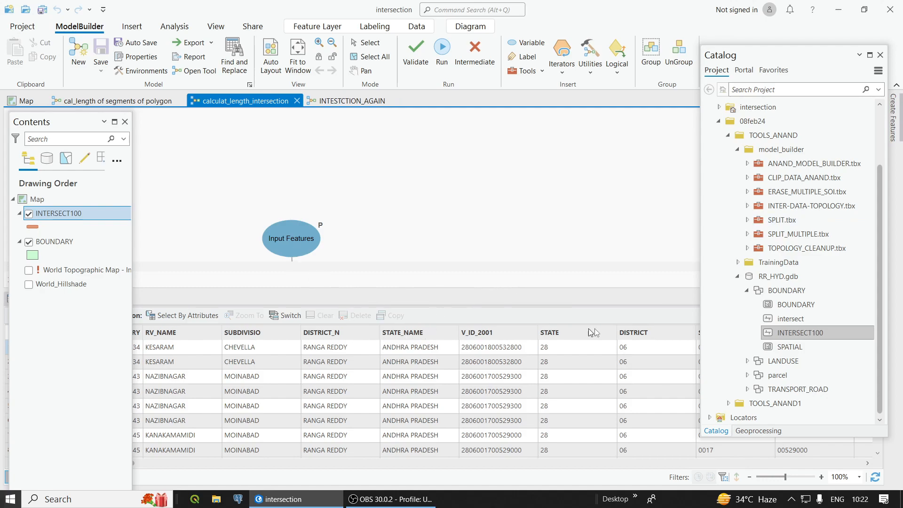
pyautogui.moveTo(63, 123); pyautogui.dragTo(133, 125)
pyautogui.rightClick(303, 331)
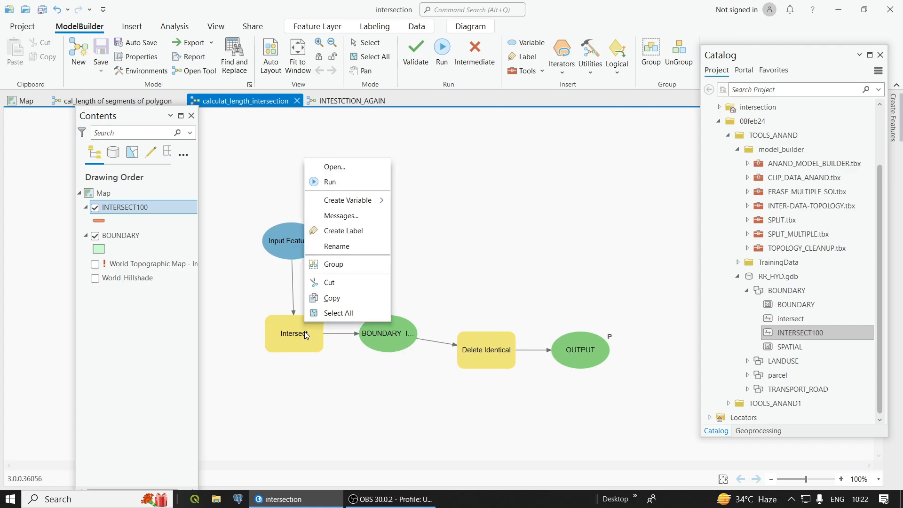
pyautogui.click(331, 167)
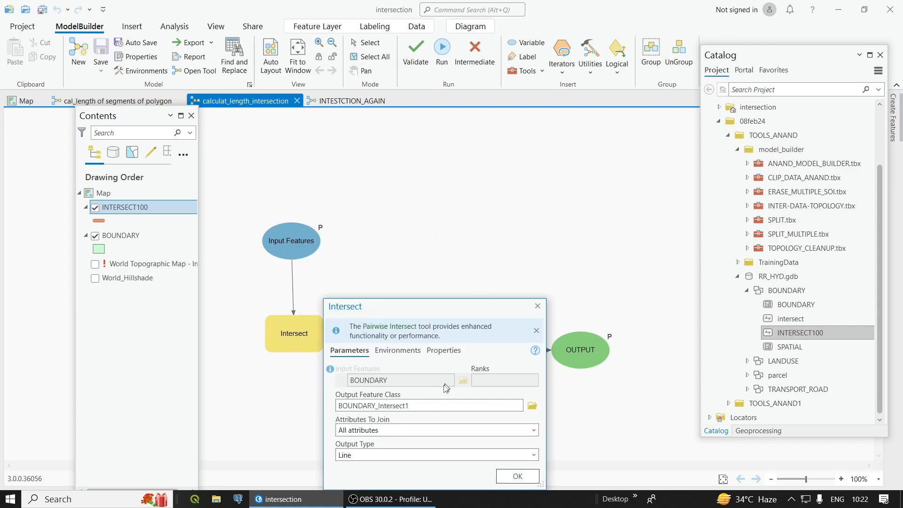
pyautogui.click(534, 431)
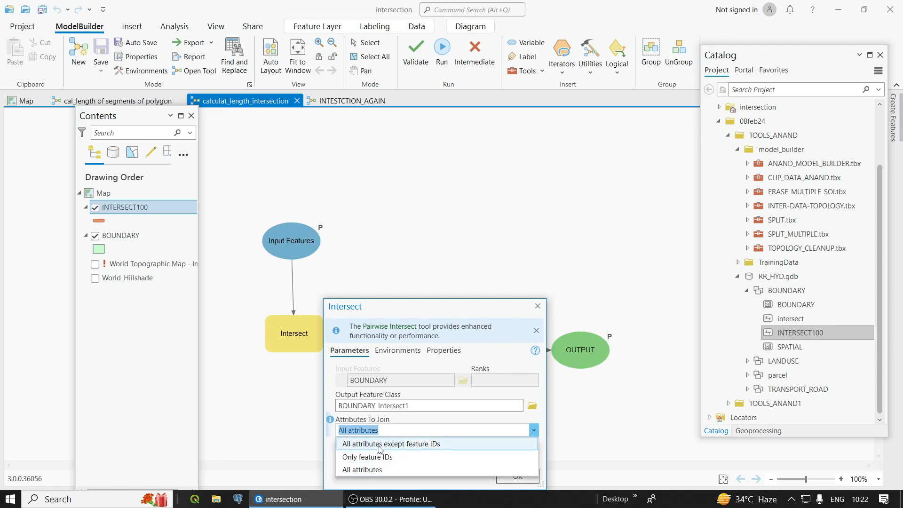
pyautogui.click(558, 293)
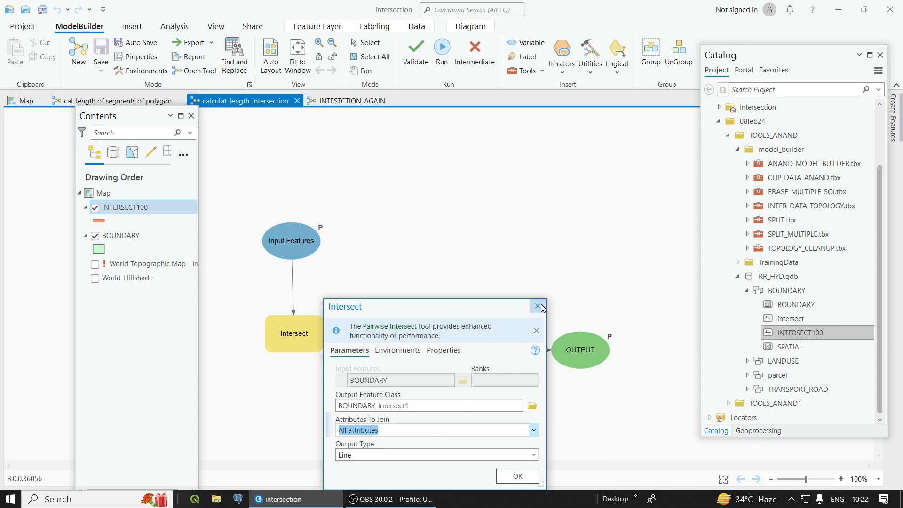
pyautogui.click(537, 305)
pyautogui.scroll(-2, 549, 380)
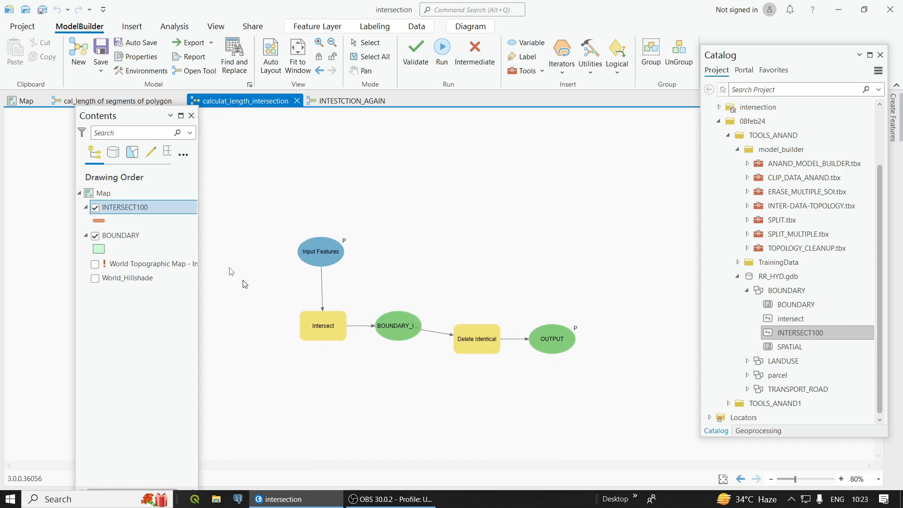
pyautogui.moveTo(140, 117); pyautogui.dragTo(73, 122)
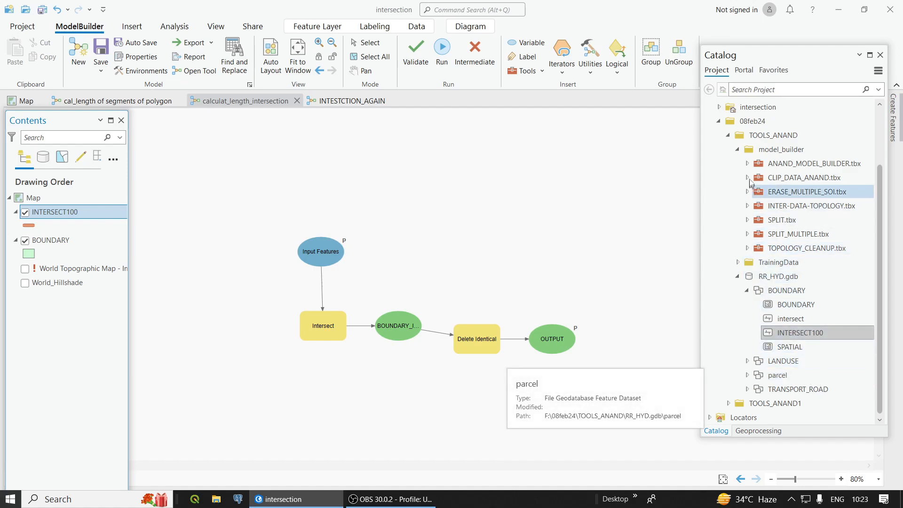
# Step: Expand the ANAND_MODEL_BUILDER.tbx toolbox, look through its saved models, and view the whole calculat_length_intersection diagram
pyautogui.click(747, 163)
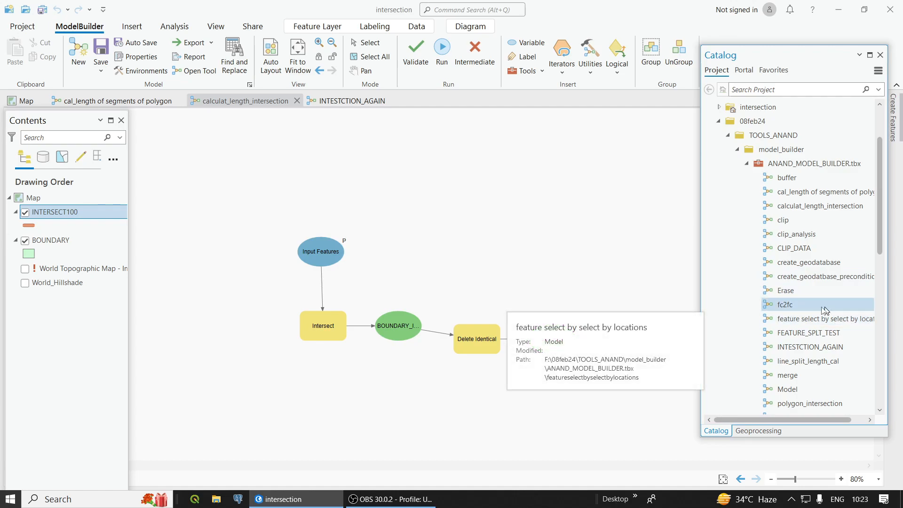
pyautogui.scroll(-1, 817, 314)
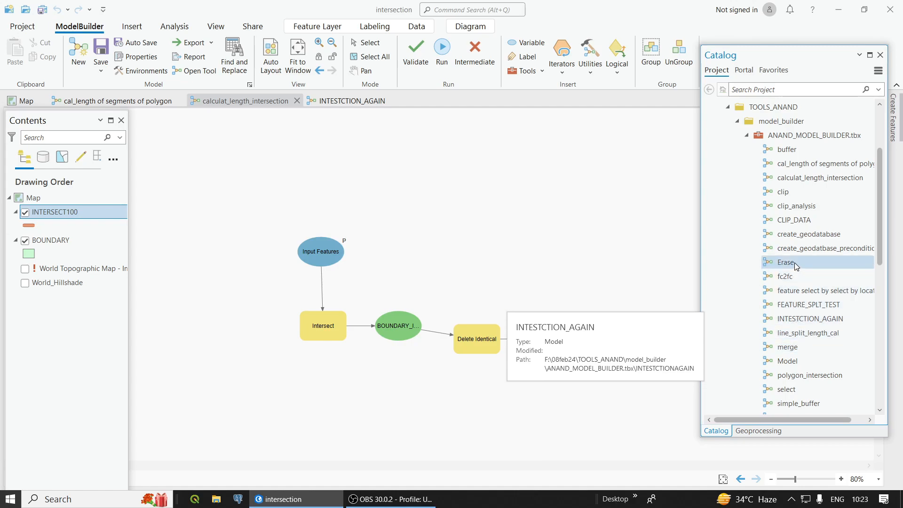
pyautogui.scroll(-3, 802, 272)
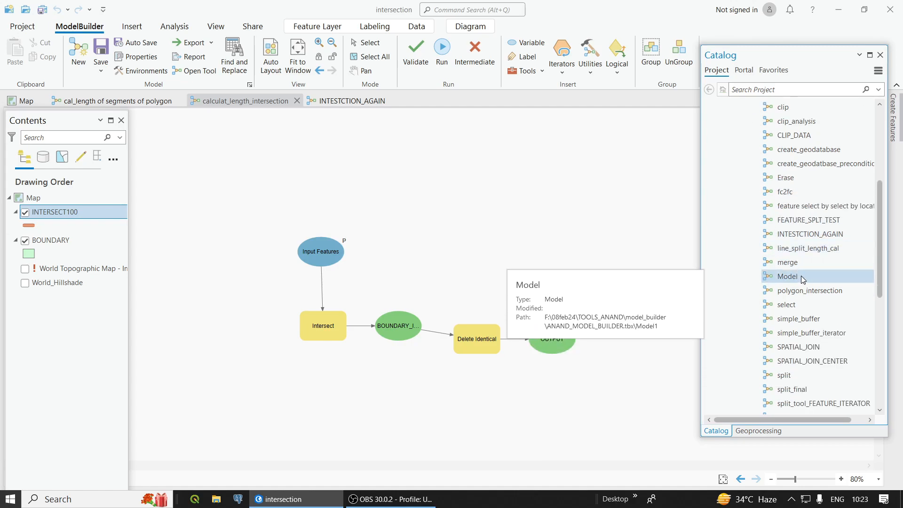
pyautogui.scroll(5, 800, 210)
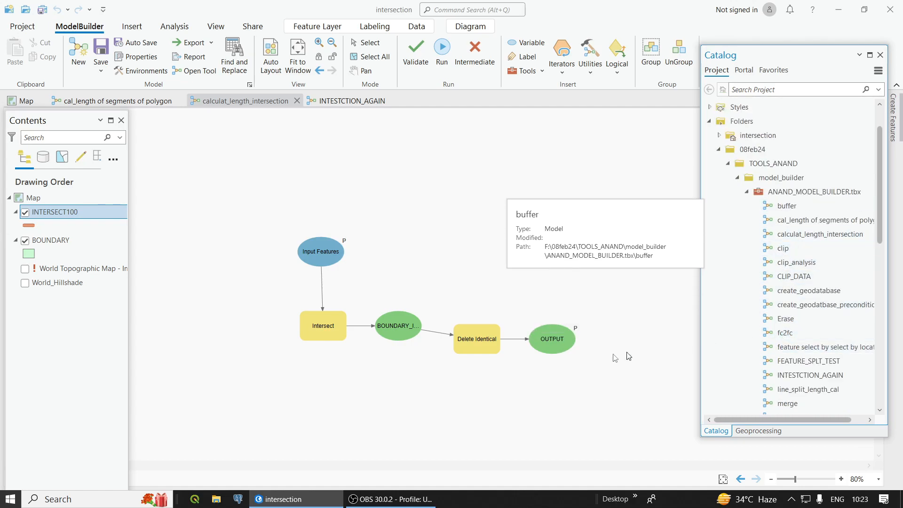
pyautogui.scroll(-1, 507, 375)
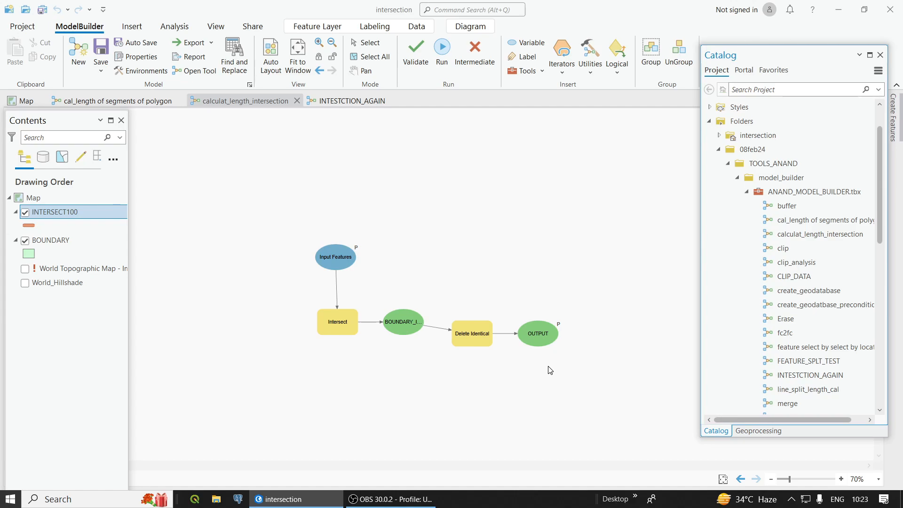
pyautogui.scroll(-2, 590, 356)
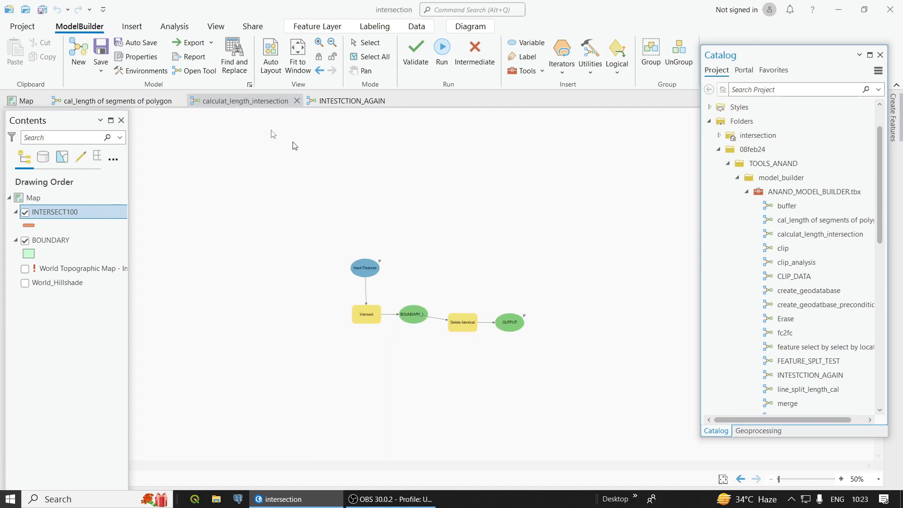